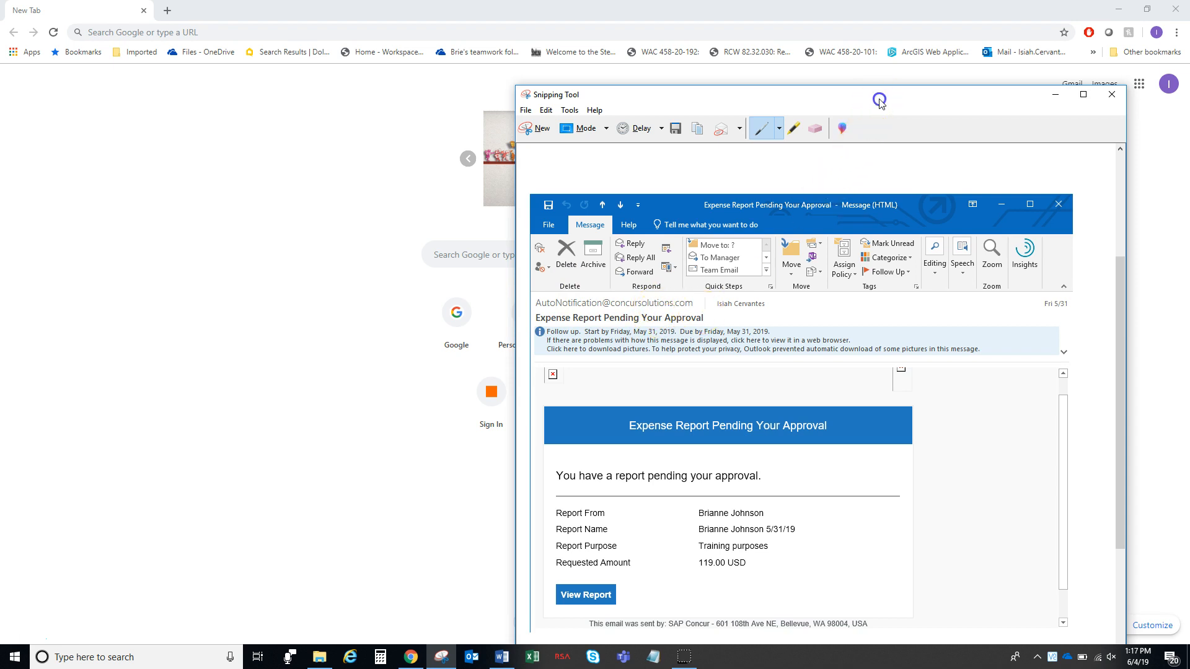
Move the Snipping Tool window up and scroll the email to show the 119.00 USD report details
drag(878, 95, 883, 66)
drag(1128, 262, 1128, 288)
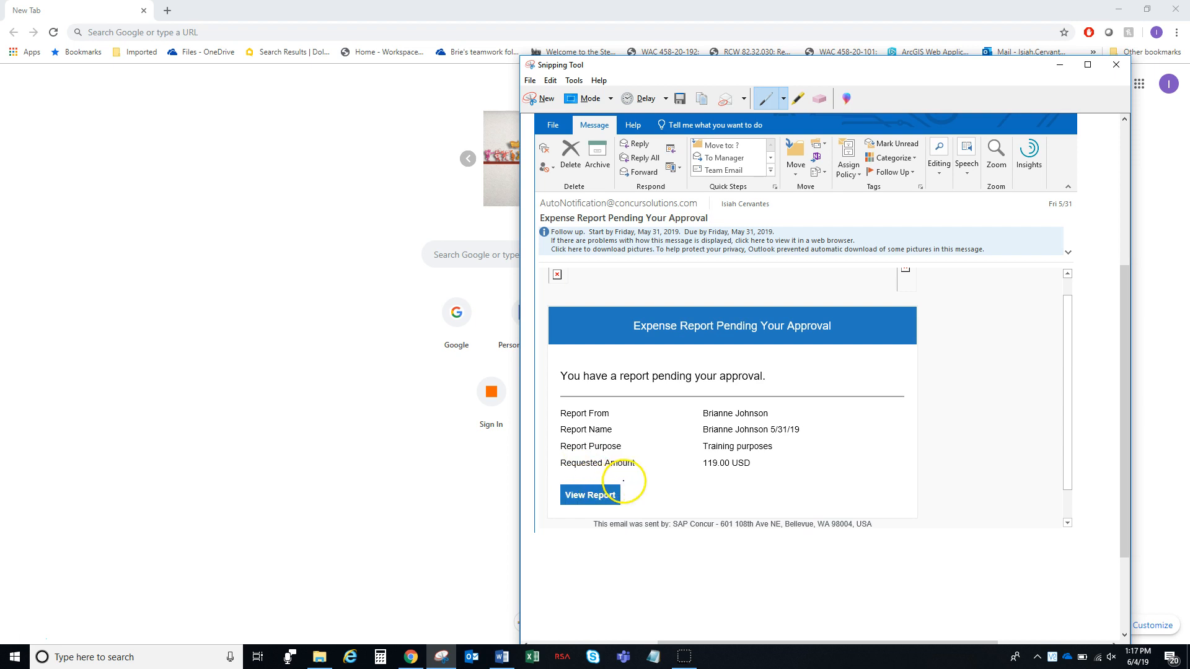
Go to the concursolutions.com site in Chrome
click(252, 28)
text(concursolutions.com)
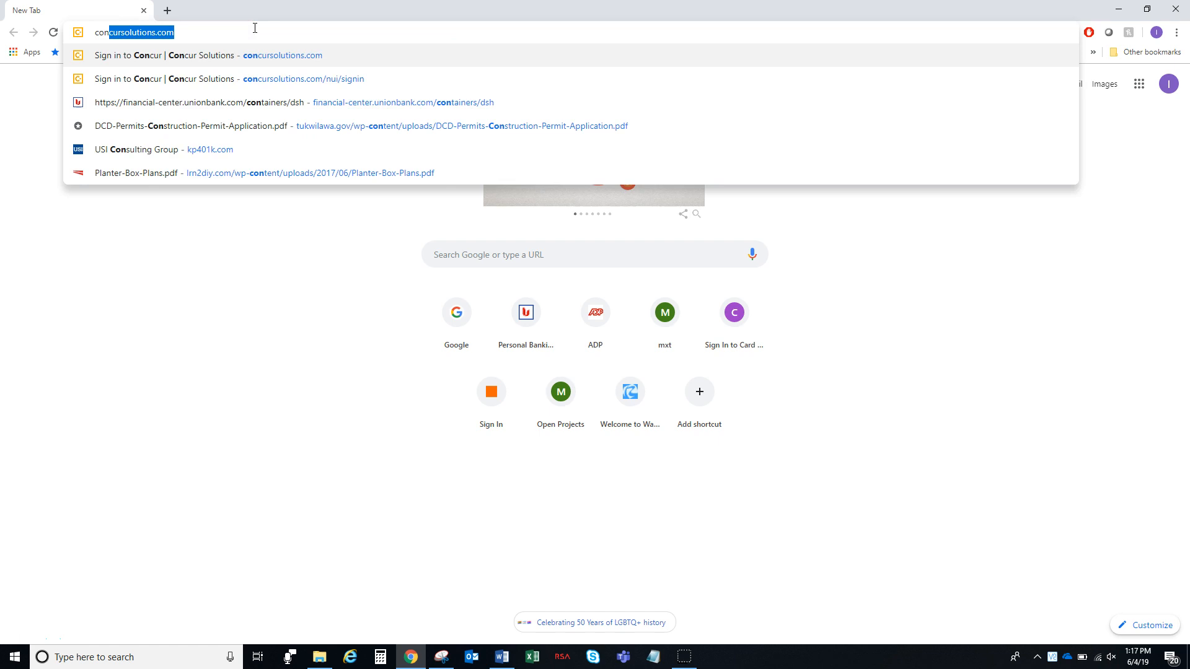
key(Return)
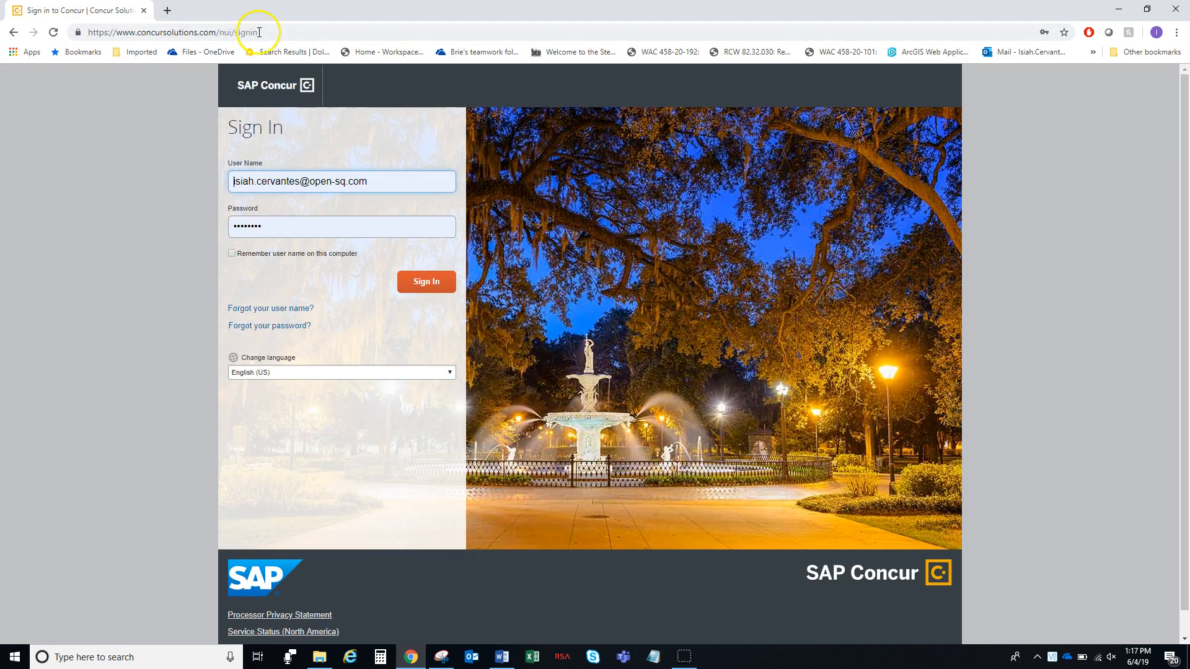
Correct the user name, retype the password, and sign in to SAP Concur
click(300, 182)
double_click(300, 182)
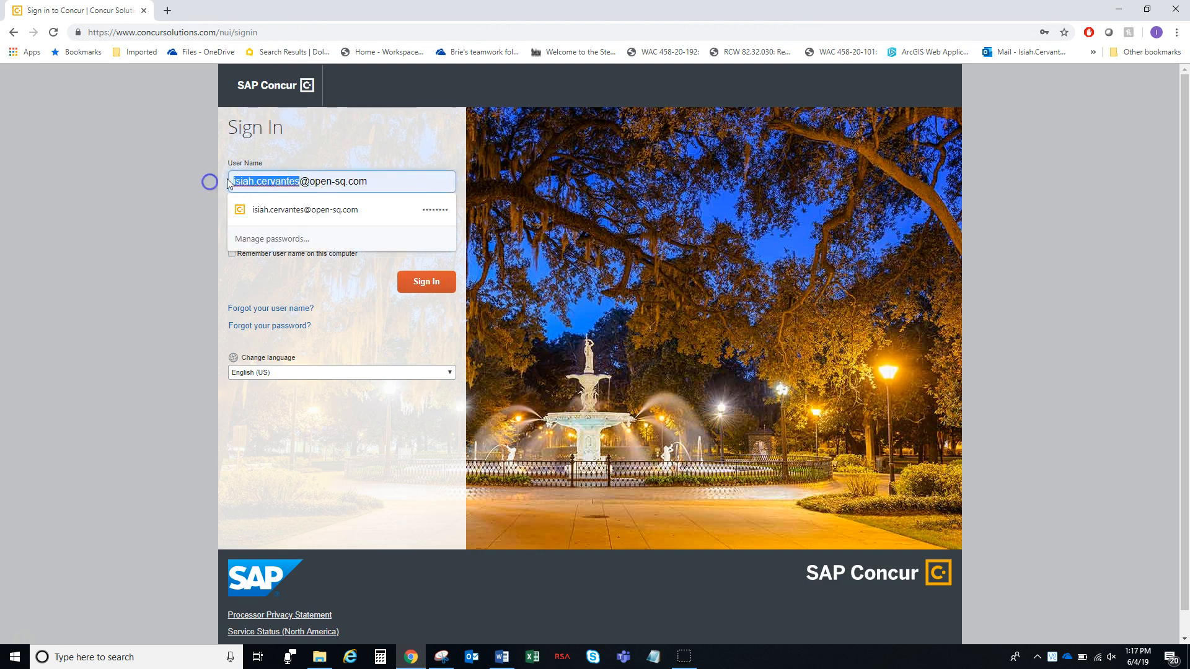
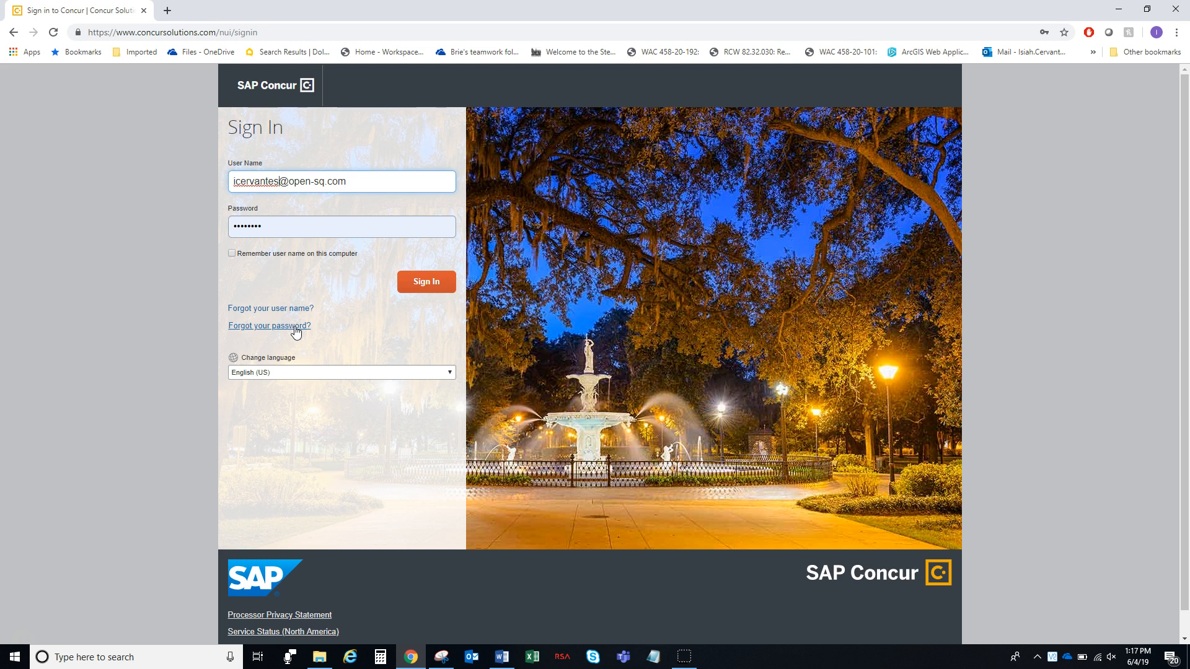
double_click(308, 230)
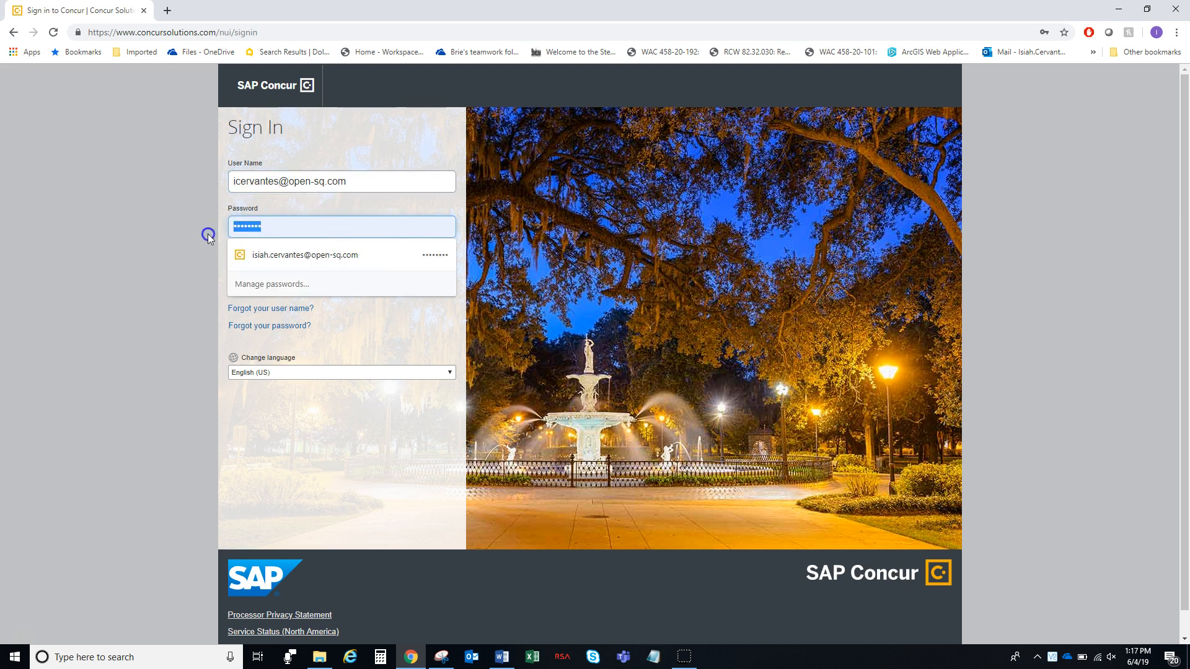
text(••••••••••)
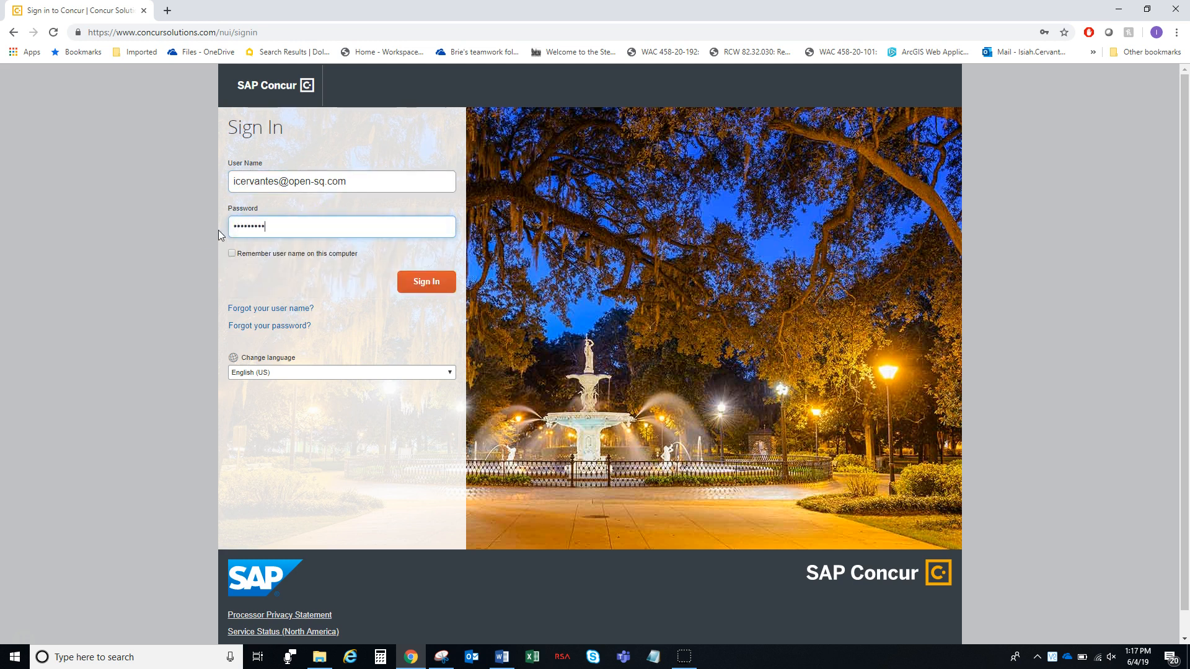
click(425, 283)
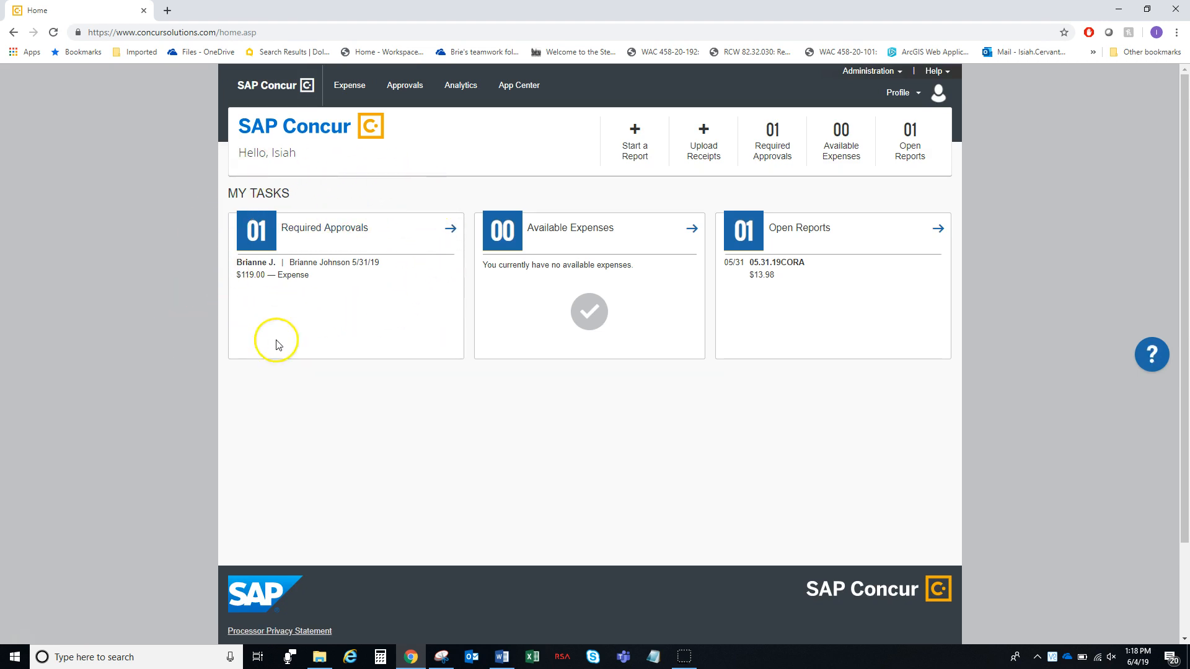
Open the 5/31/19 report from Required Approvals, showing four expenses totalling $119.00
click(450, 229)
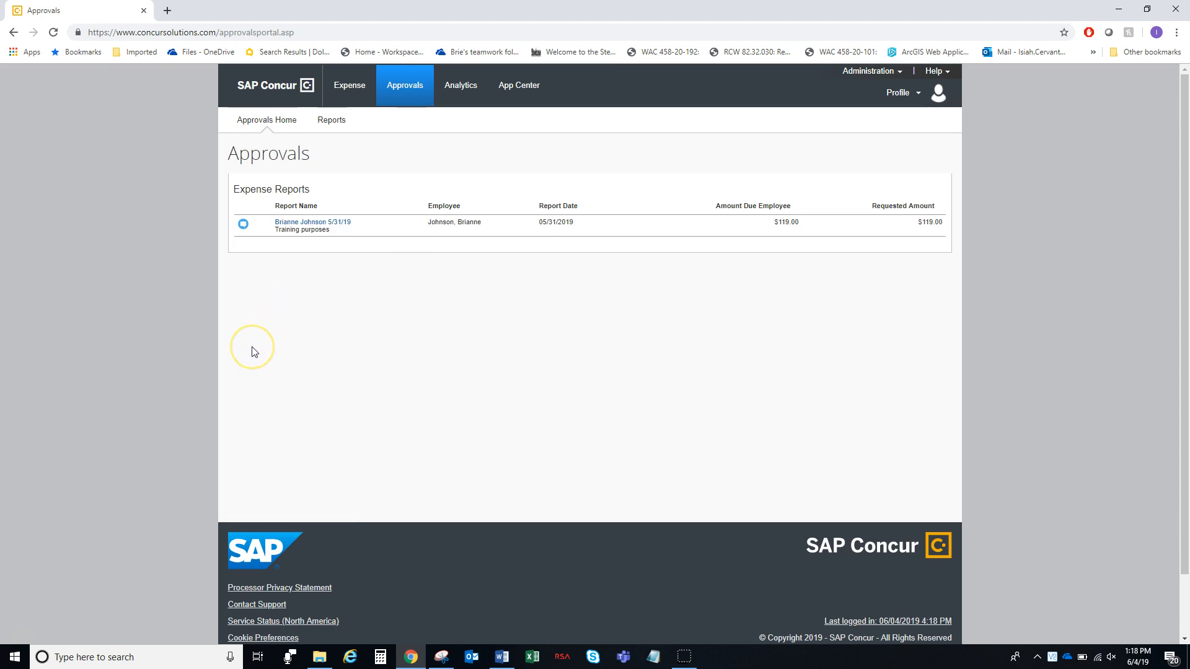
click(318, 226)
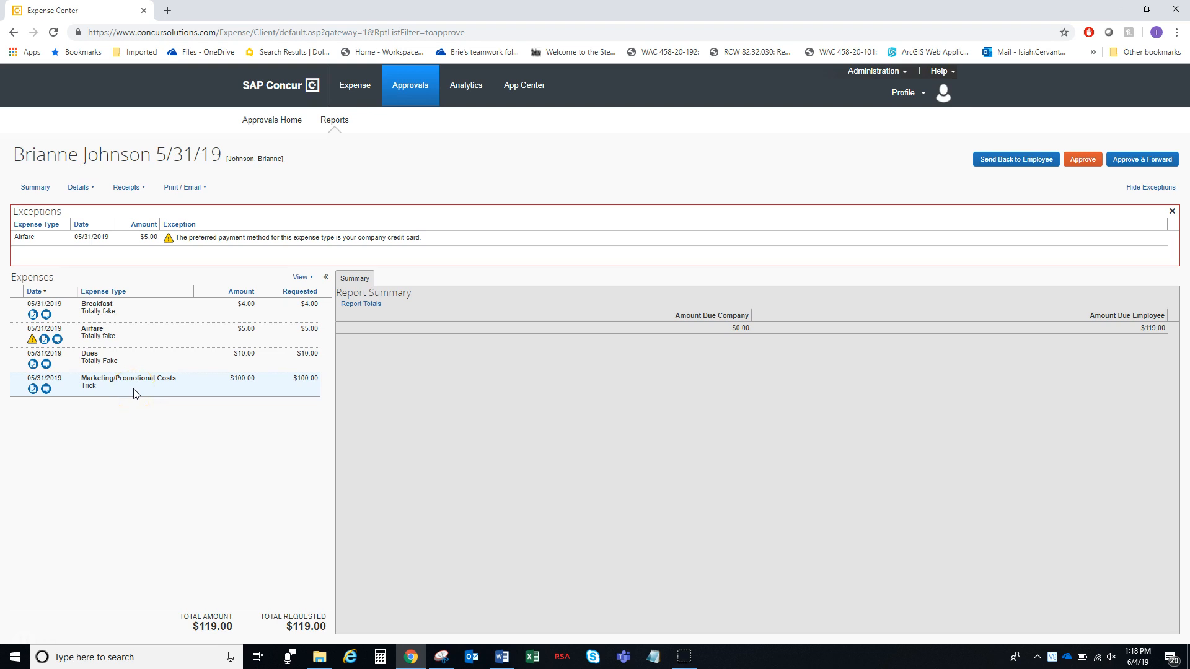
Review the $4.00 Breakfast expense's details, comment history and receipt image
click(148, 315)
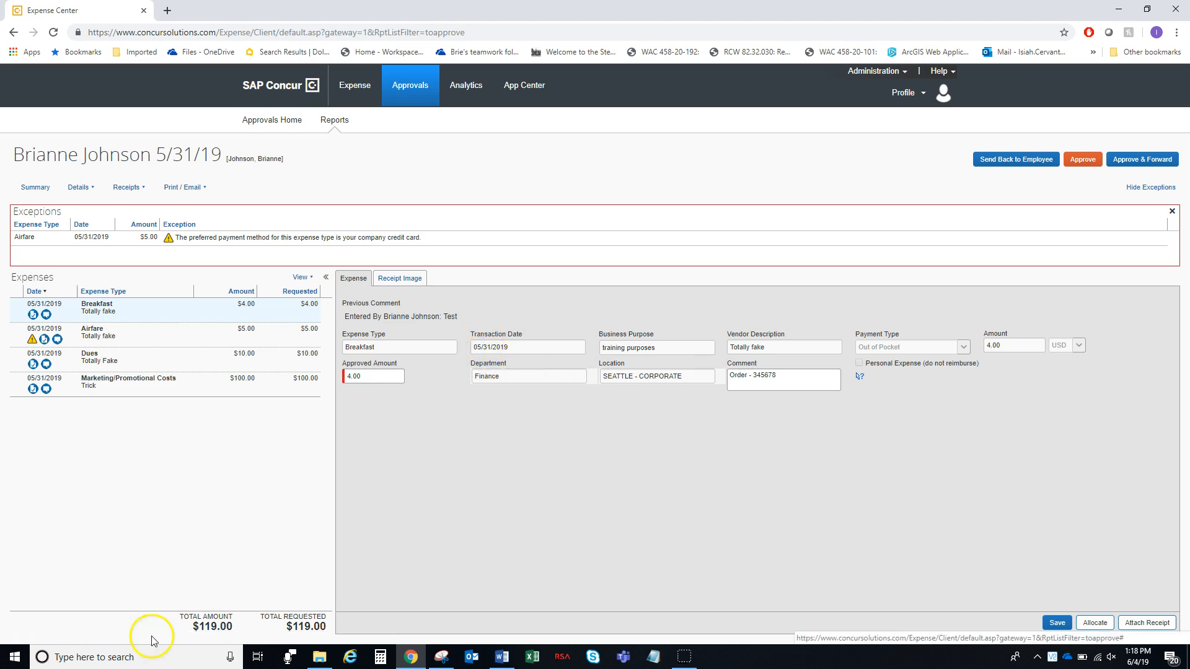
click(46, 314)
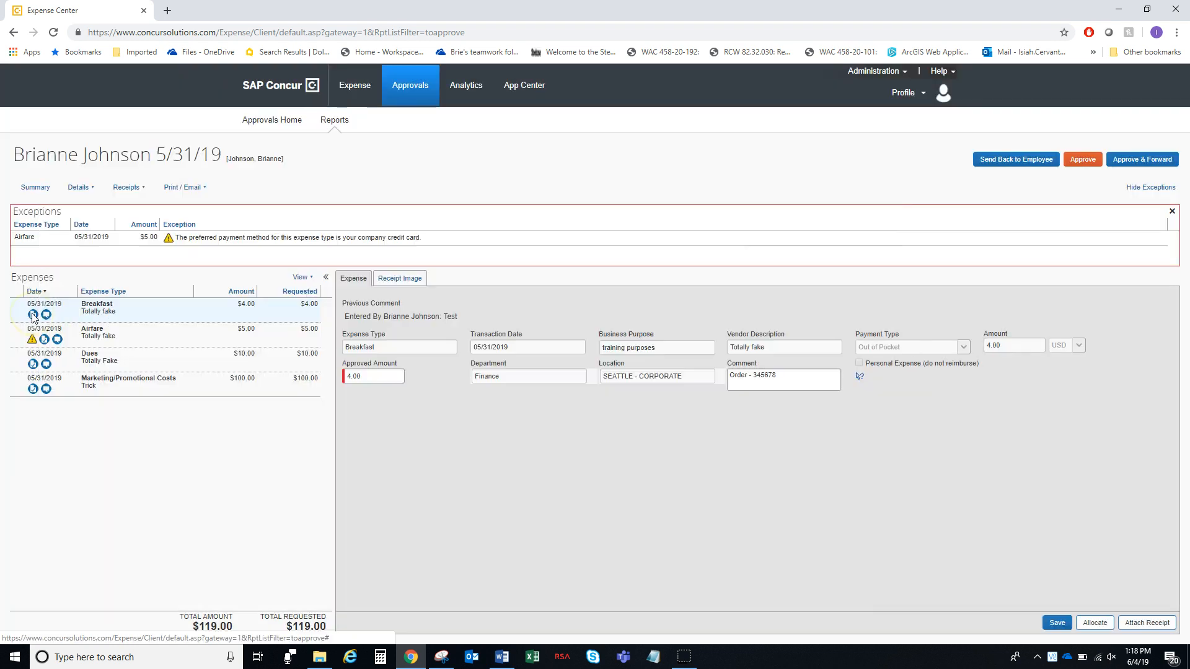
click(34, 315)
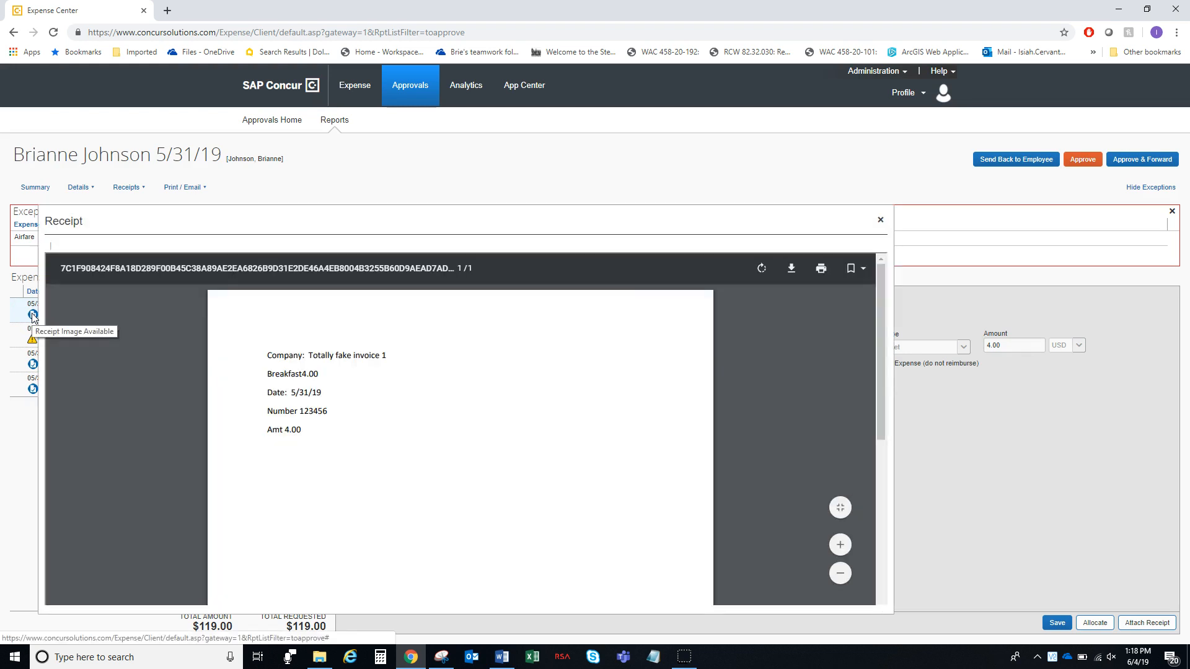
scroll(369, 396, down, 5)
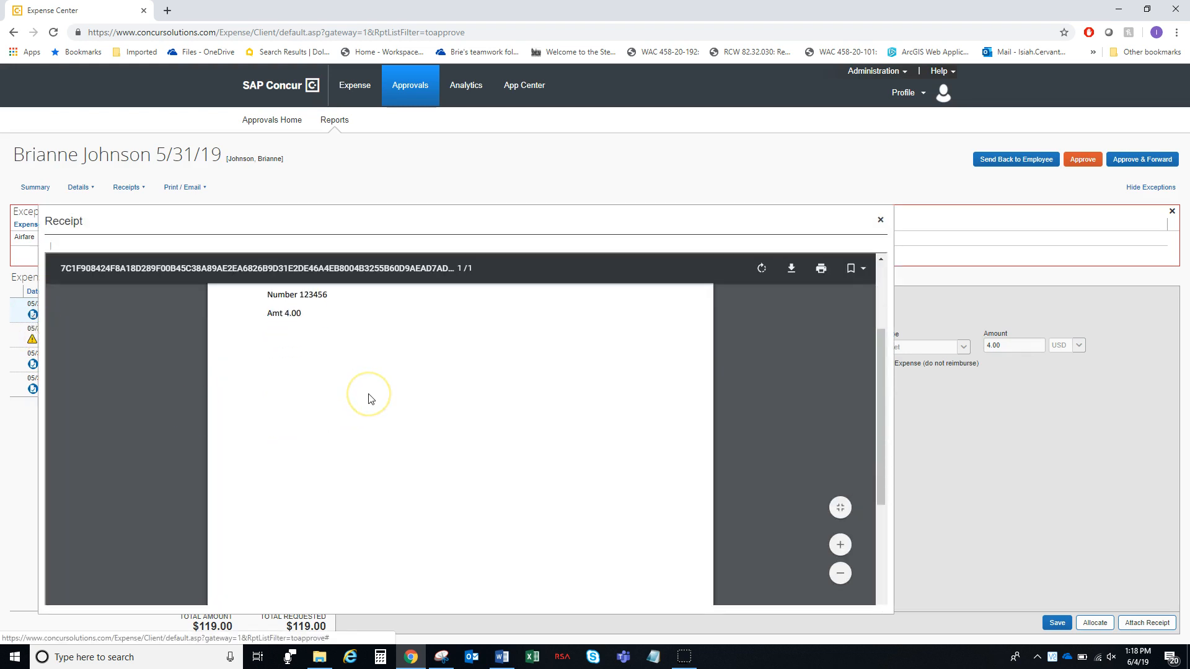
scroll(370, 399, up, 5)
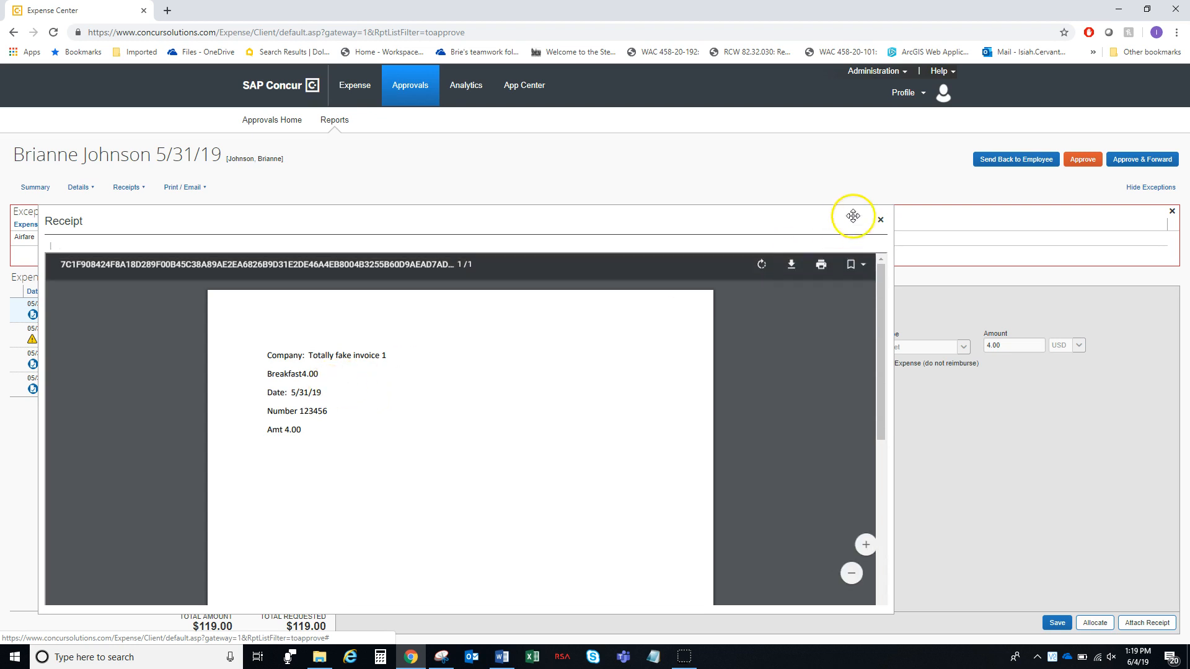
click(880, 222)
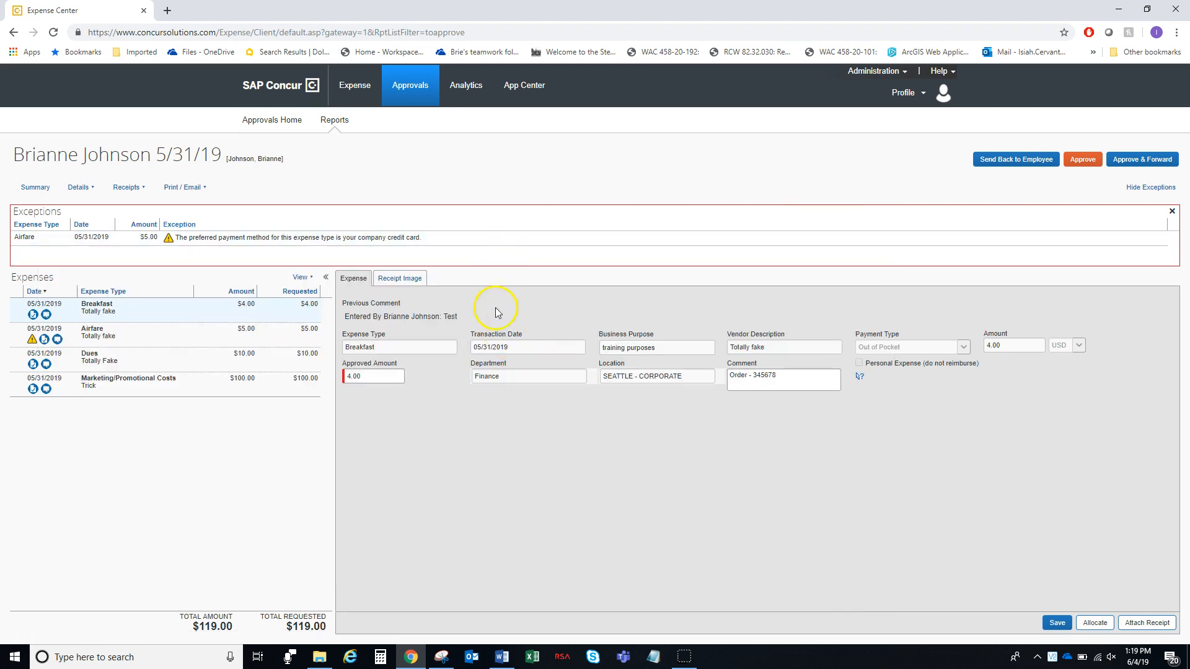
View the Breakfast receipt in the Receipt Image tab, then return to the expense details
click(419, 281)
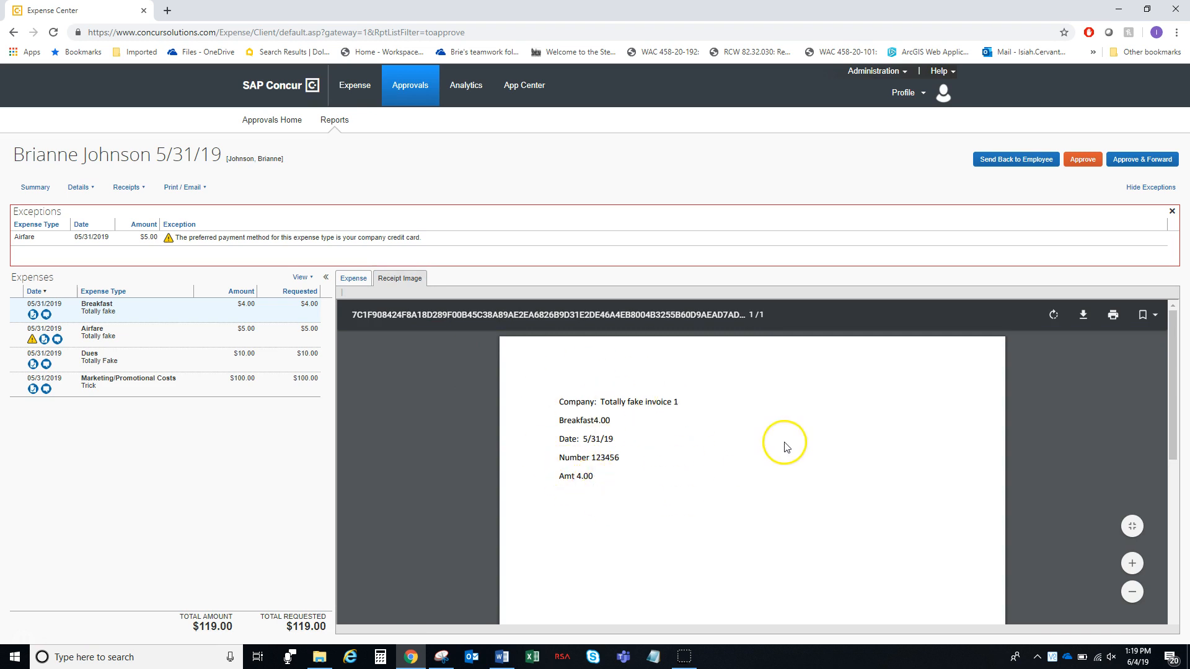
scroll(785, 445, down, 2)
scroll(785, 445, down, 2)
scroll(785, 445, up, 5)
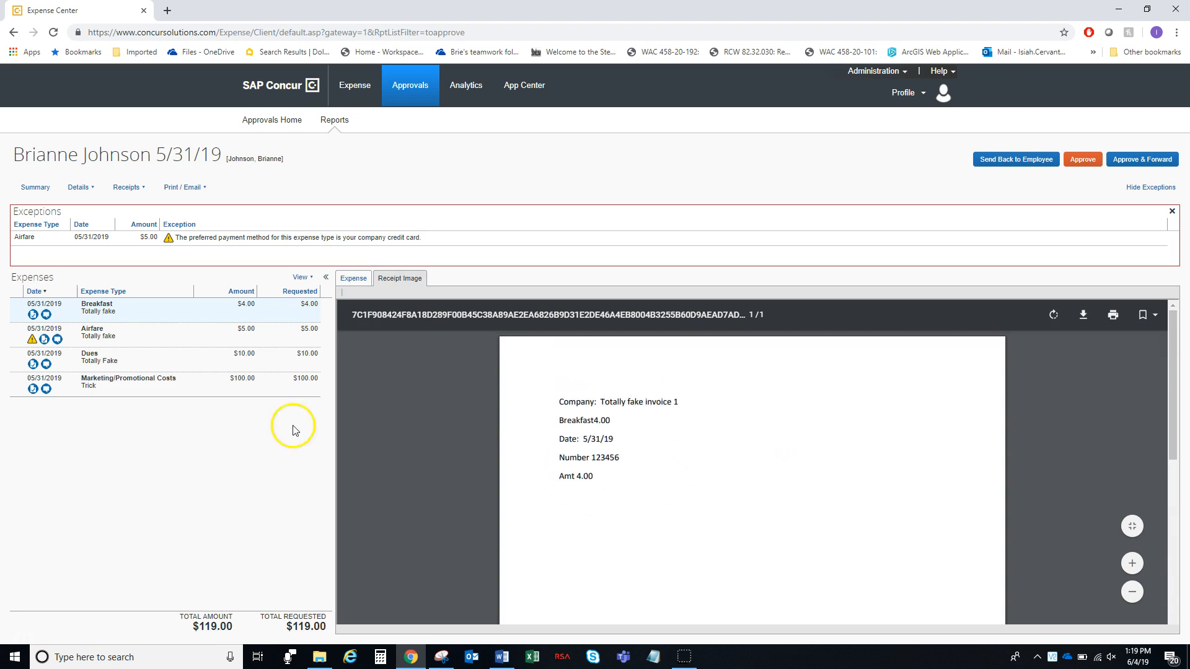
click(166, 314)
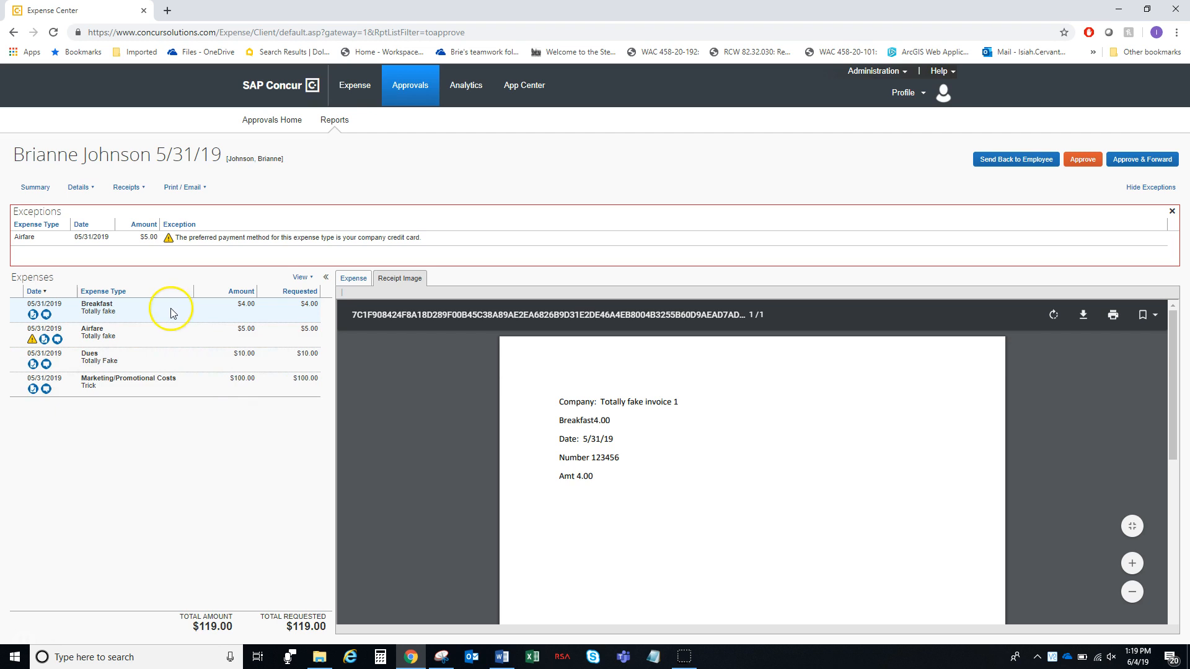
click(353, 279)
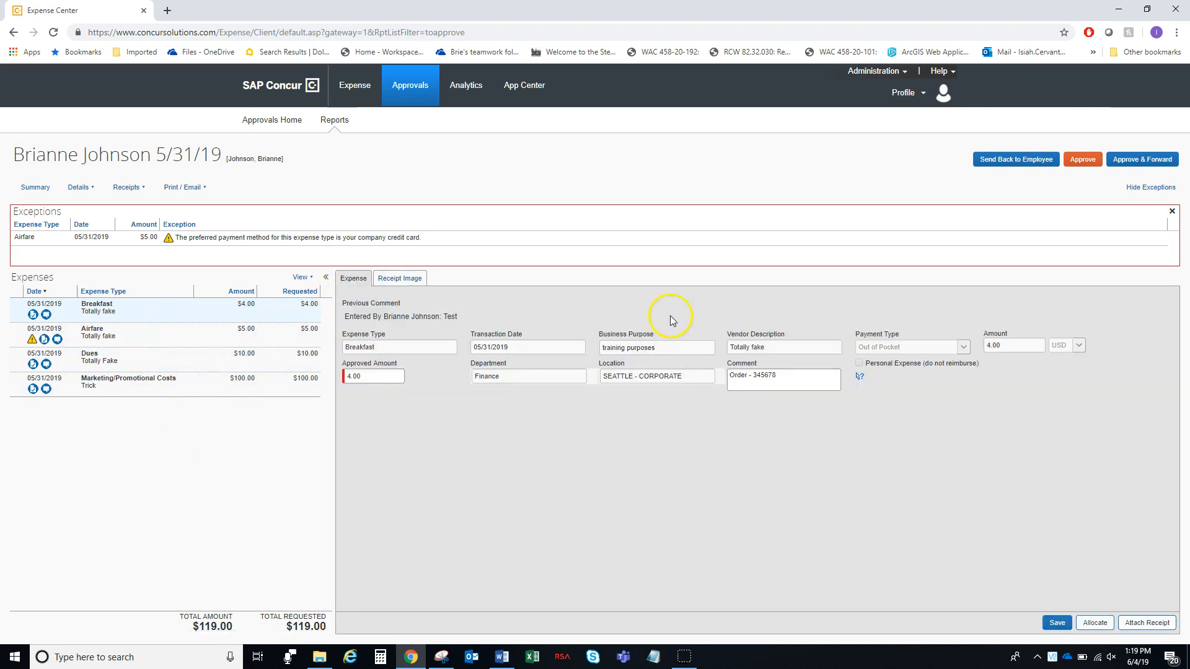
Correct the order number in the Breakfast comment, save, and view its two-entry history
click(793, 378)
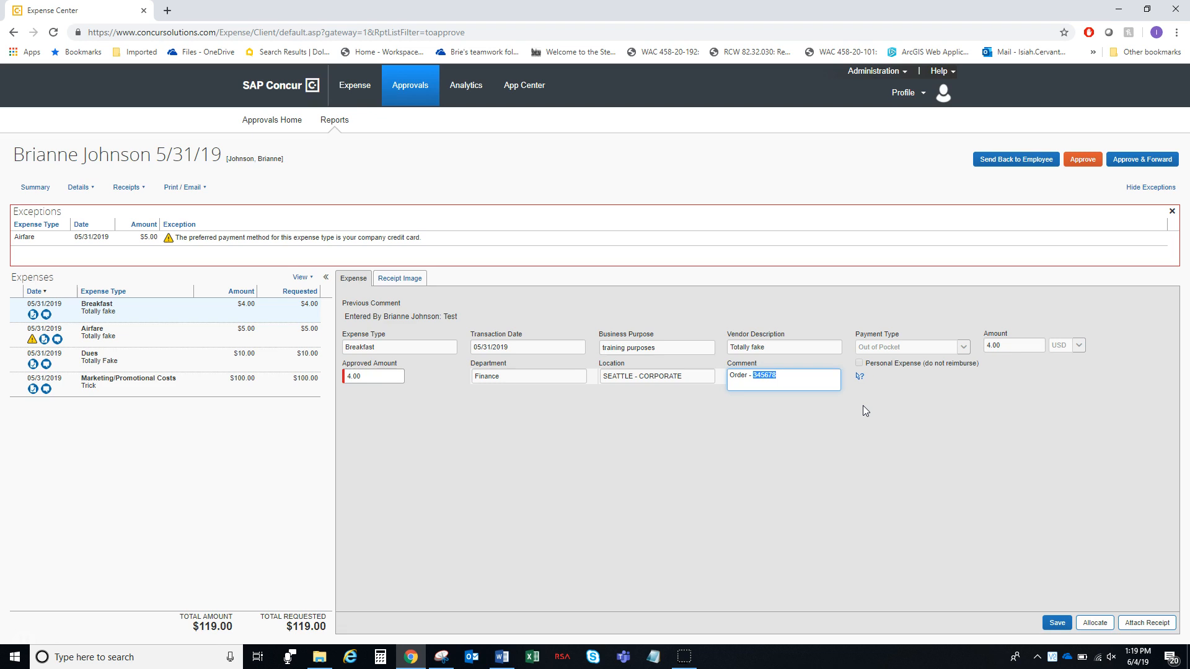
text(234567)
click(1057, 624)
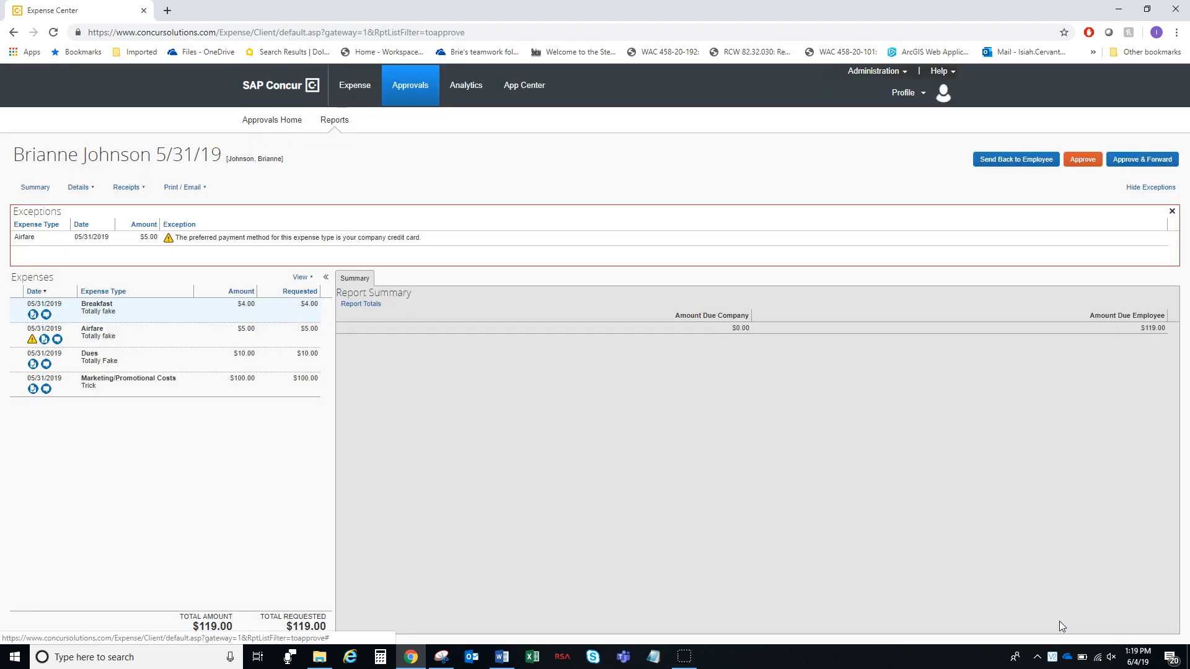
click(47, 315)
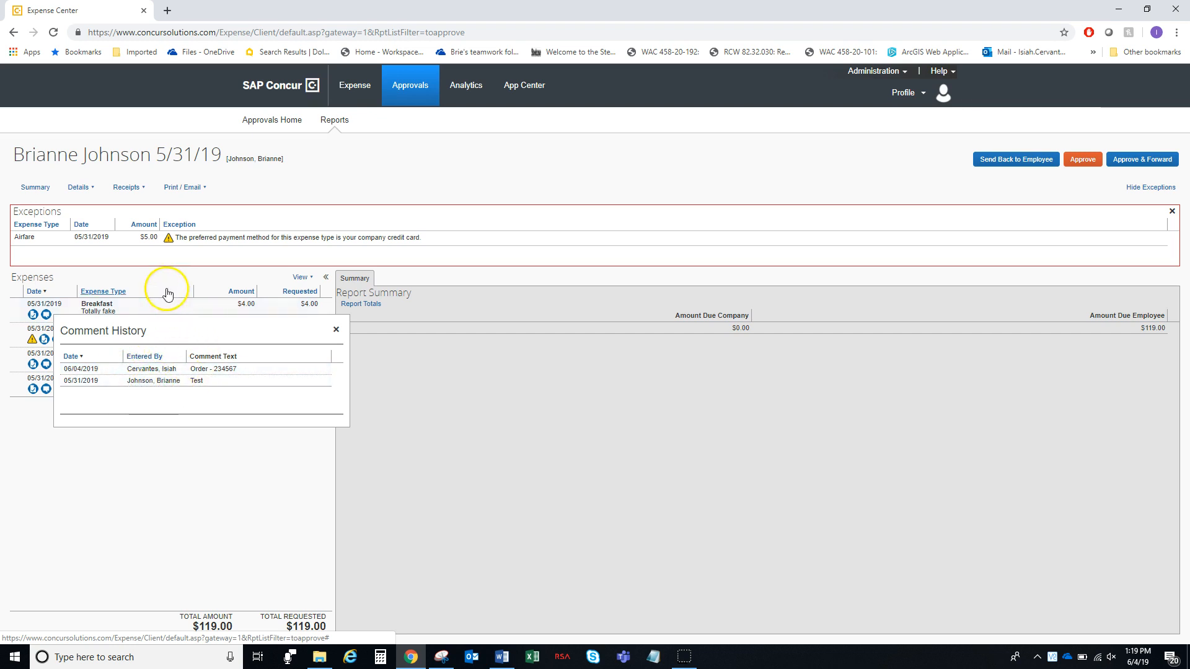
mouse_move(58, 341)
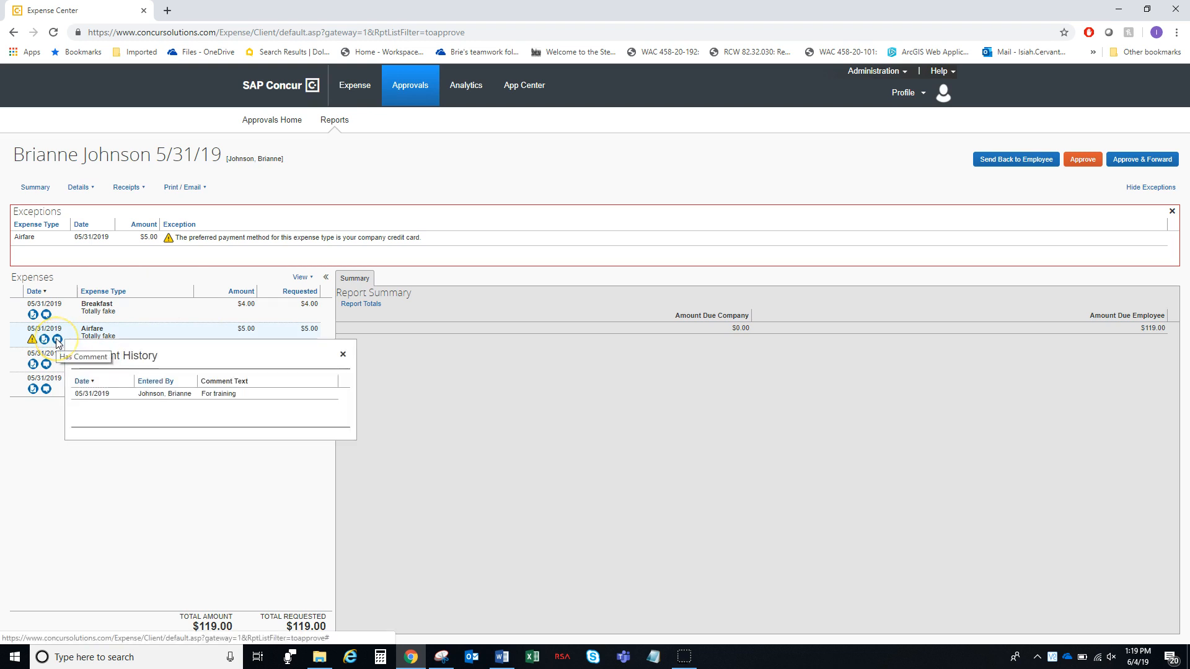
click(44, 339)
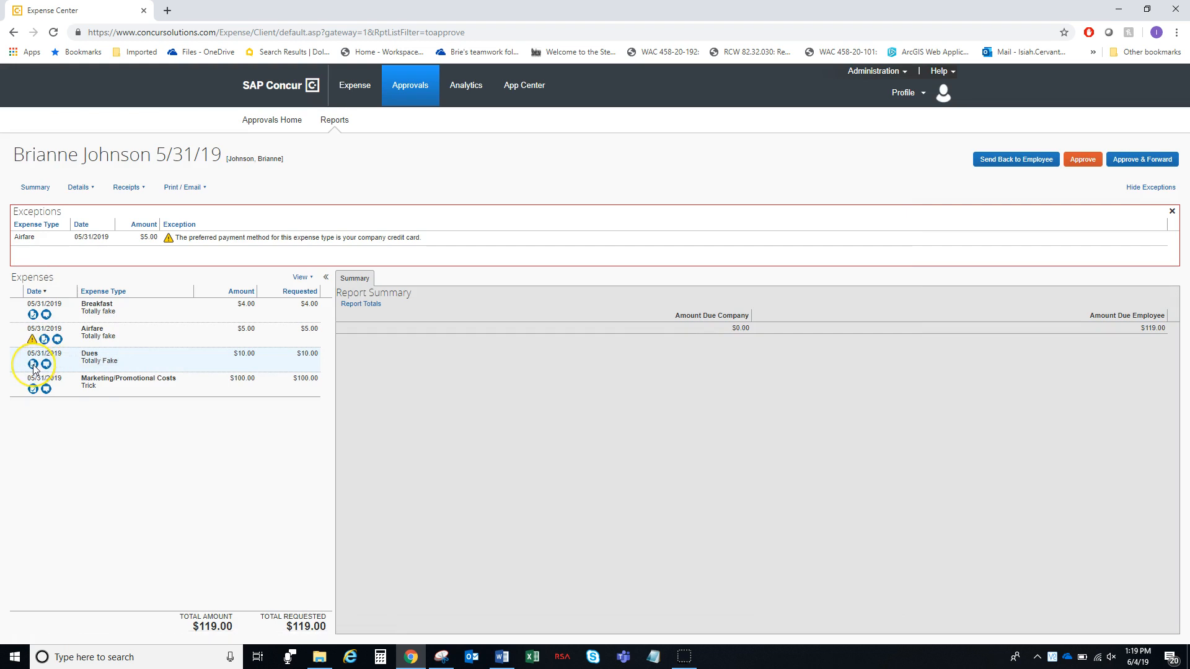
mouse_move(33, 366)
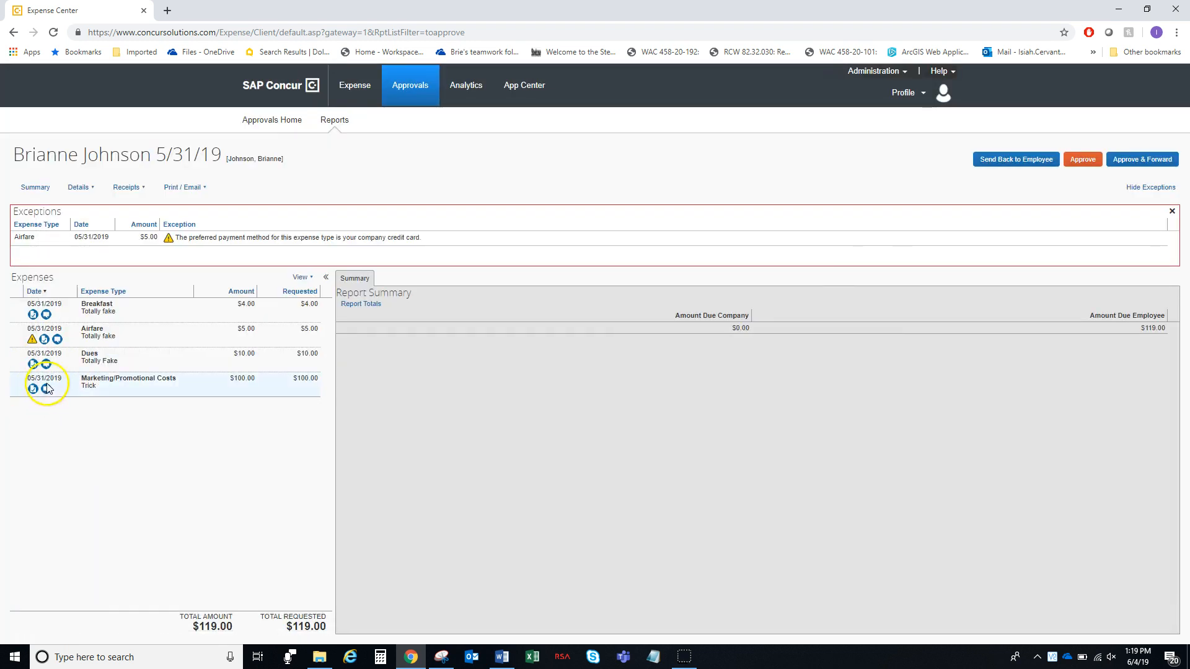
click(47, 365)
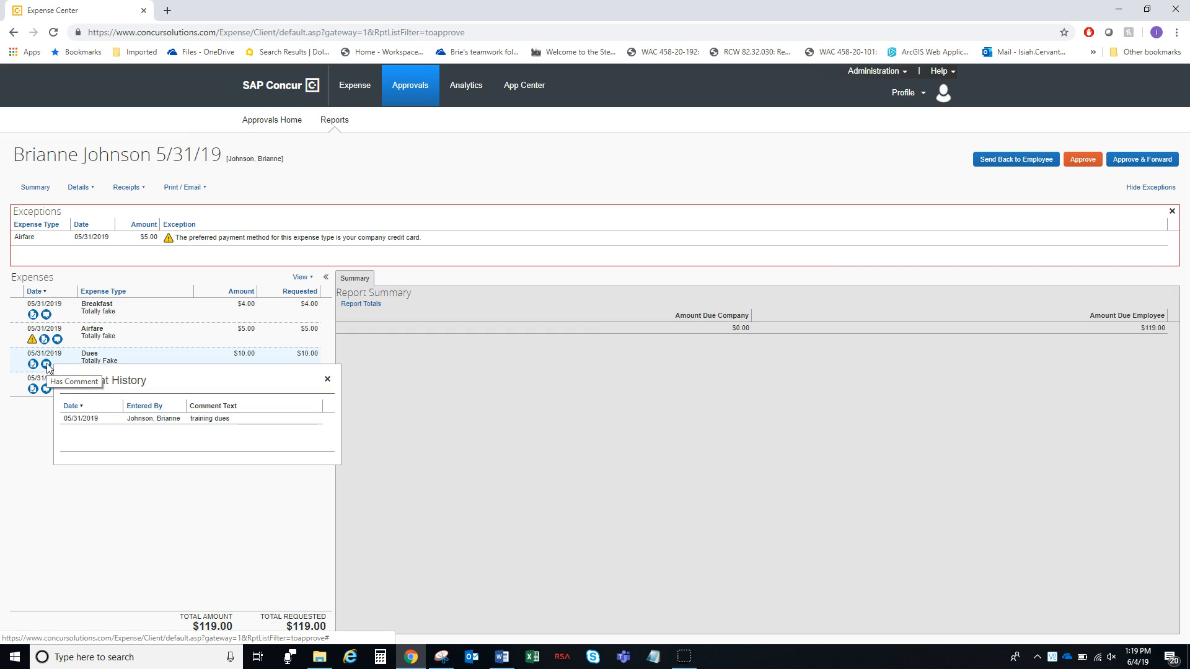
click(47, 390)
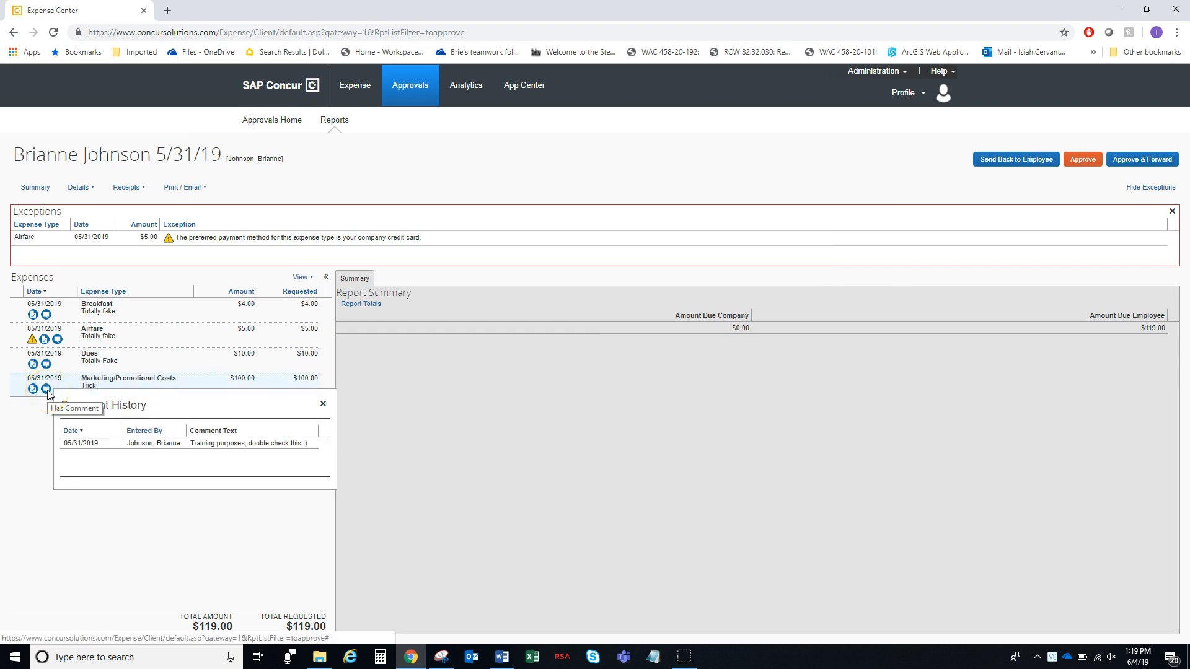
click(33, 389)
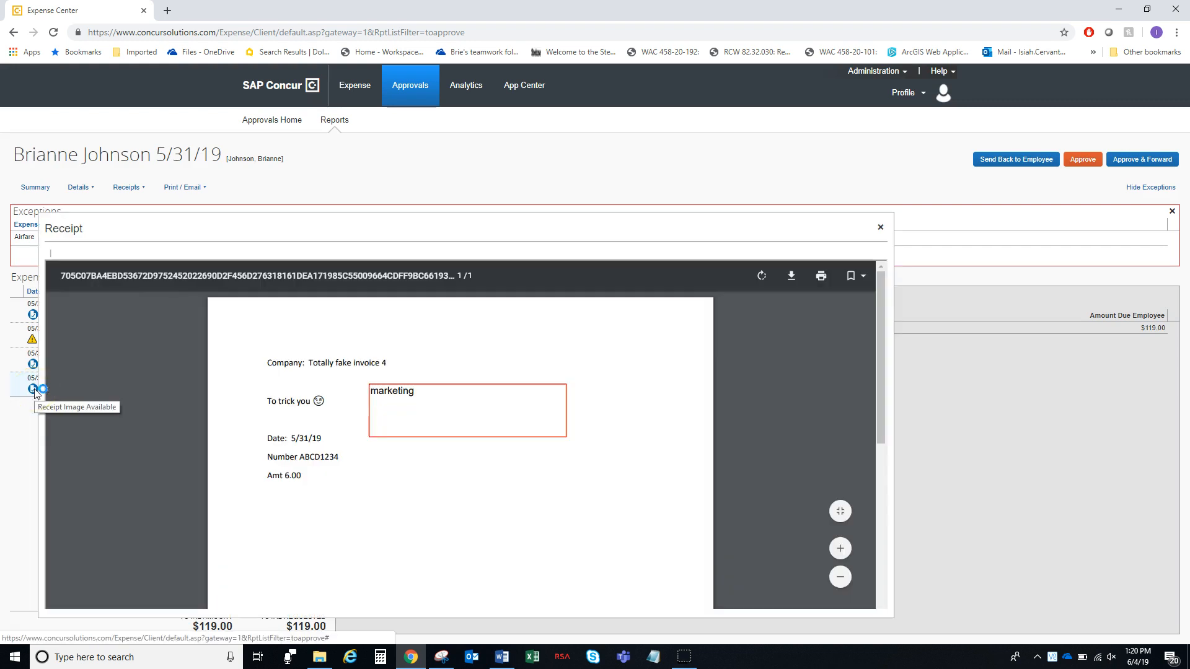
click(641, 180)
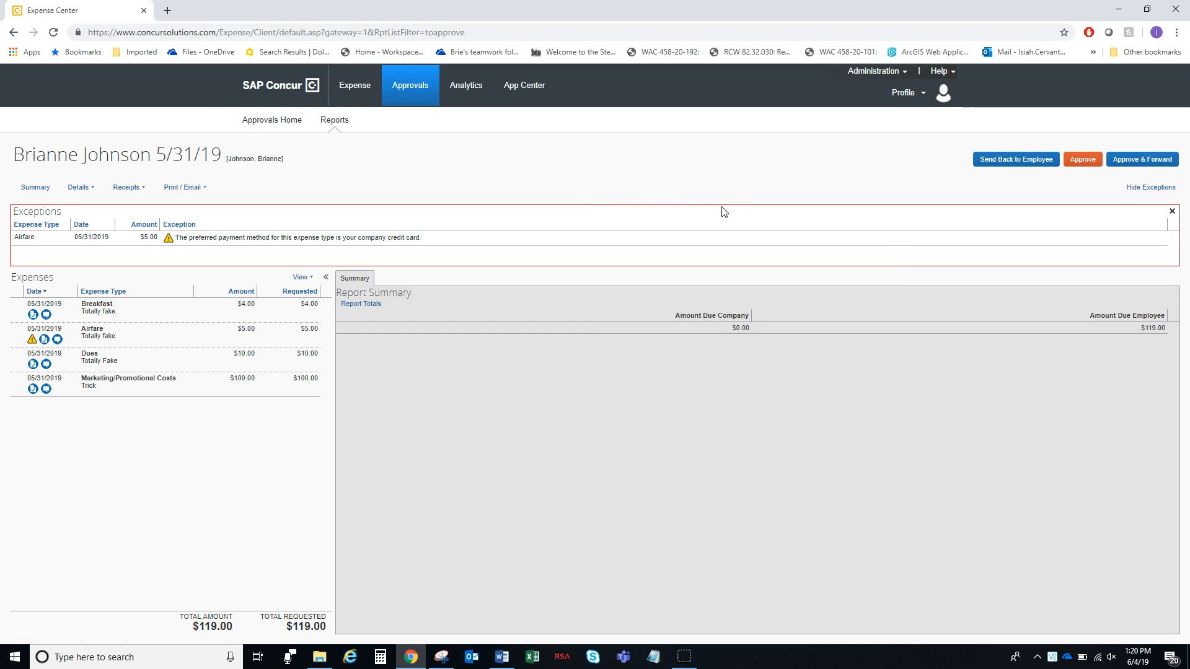
click(727, 180)
click(19, 639)
click(1149, 162)
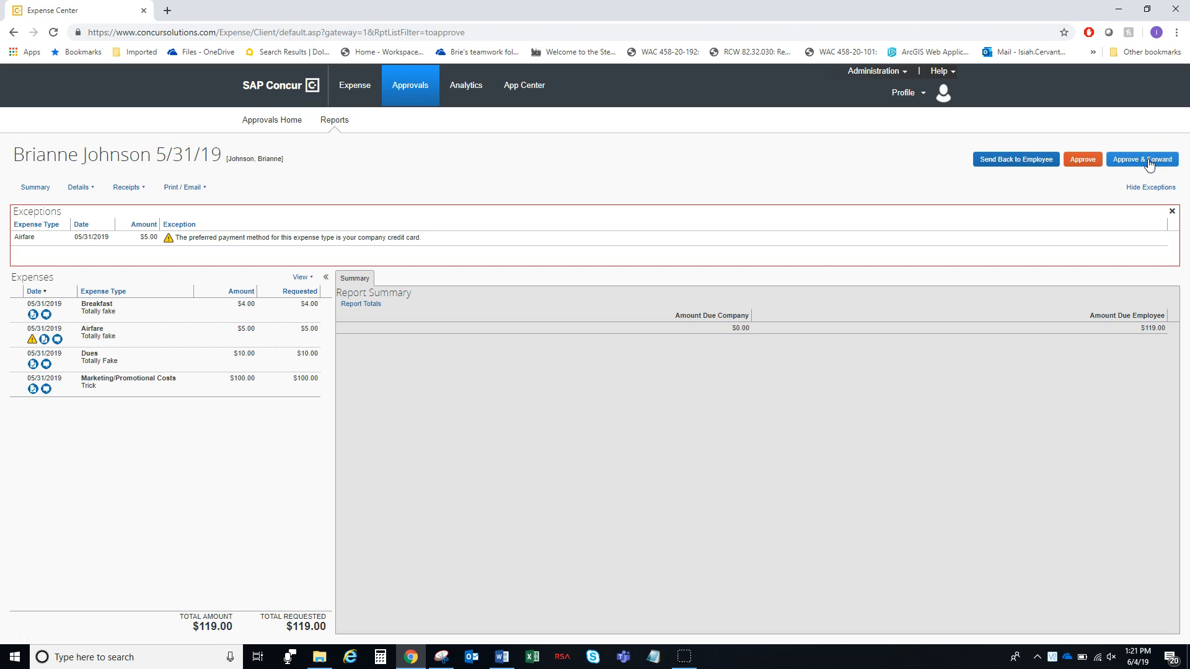
Start Approve & Forward for the 5/31/19 report and select the next approver
click(1151, 161)
click(1152, 161)
click(1154, 162)
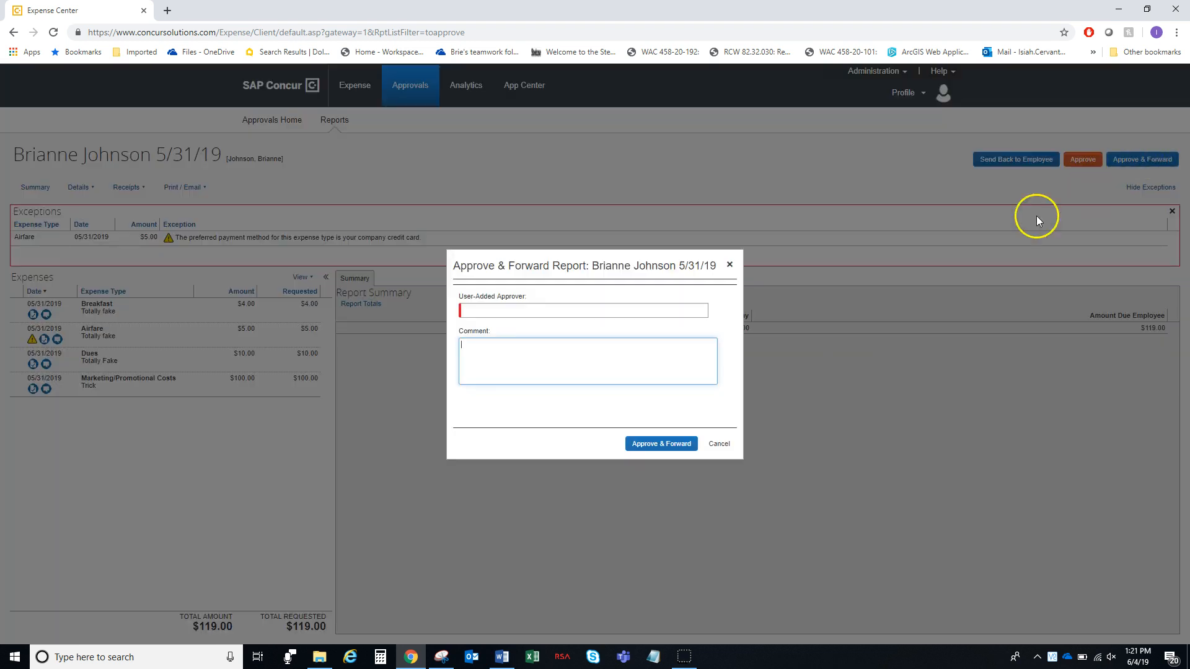
click(583, 309)
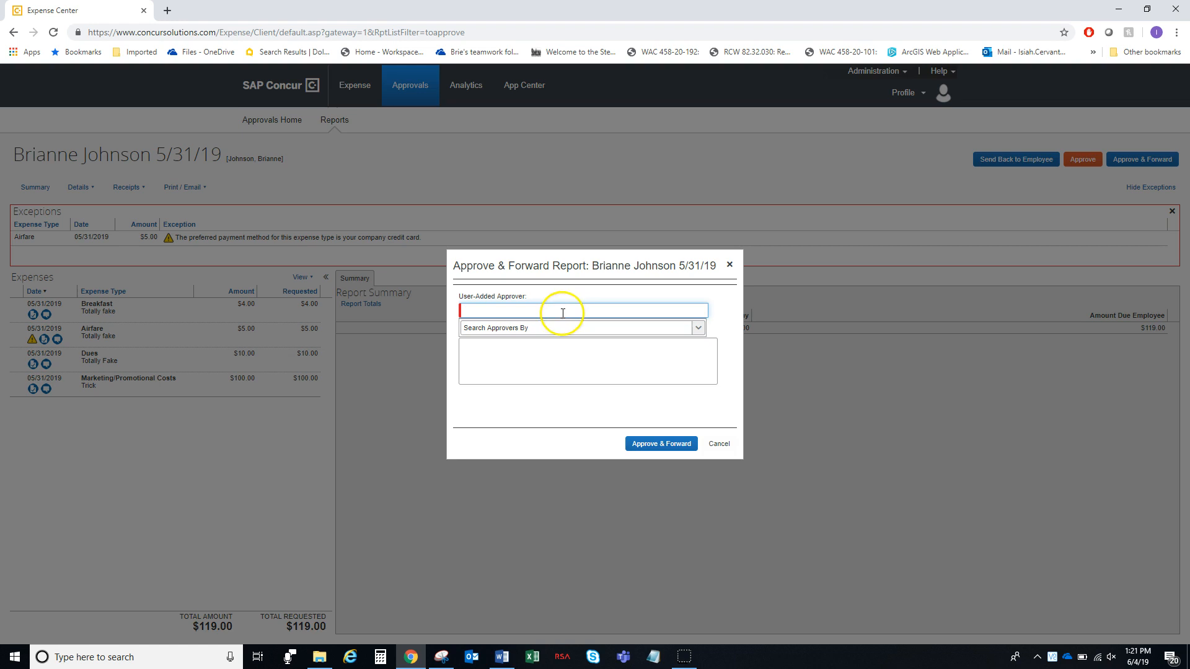
click(479, 310)
click(495, 357)
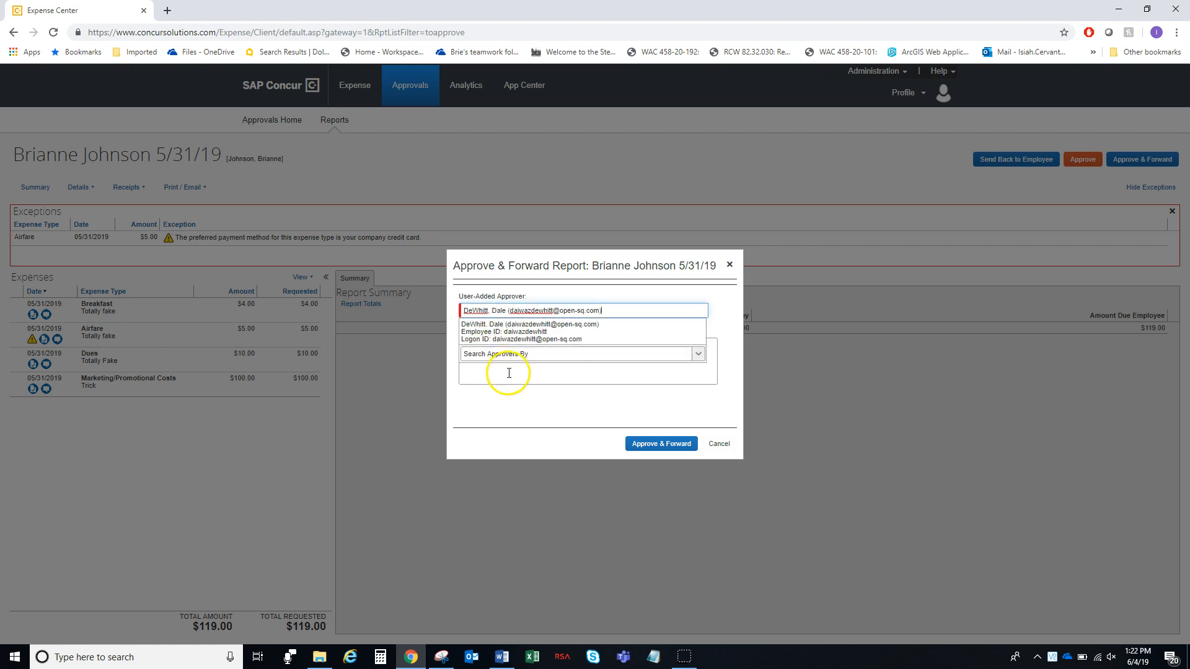
Add the comment 'CORA Expenses for waffle brunch' and submit the approval
click(508, 373)
text(CORA Expenses for)
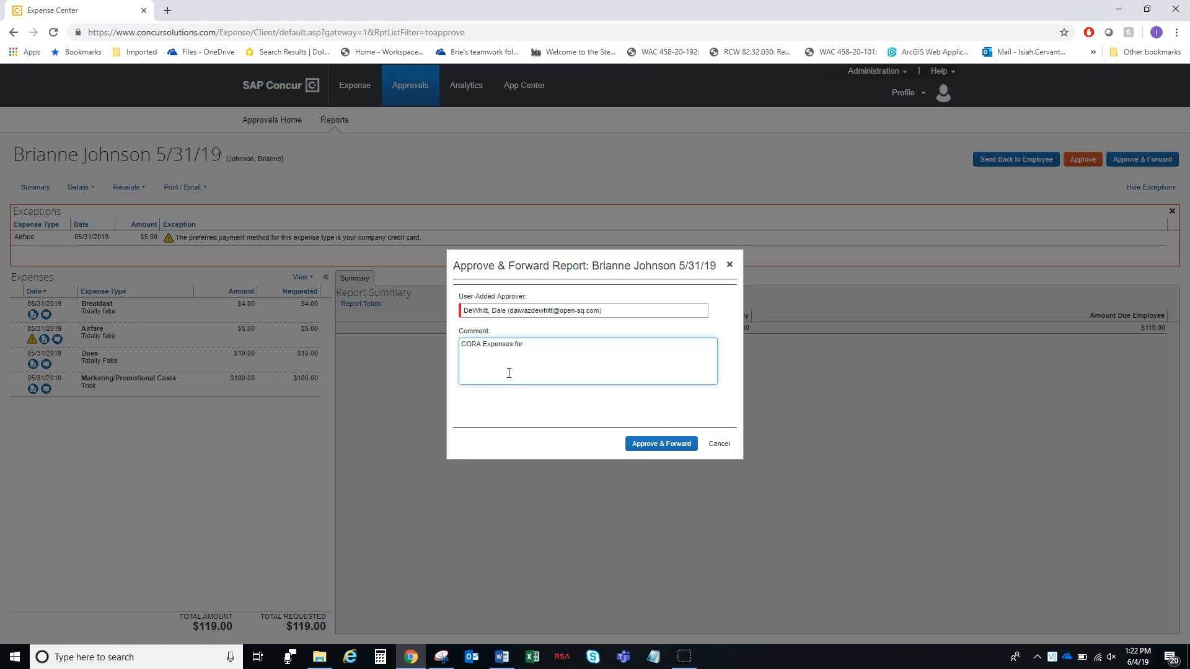
text(waffle brunch)
click(662, 444)
Cancel the approve-and-forward form and show the Reports Pending your Approval list
click(721, 444)
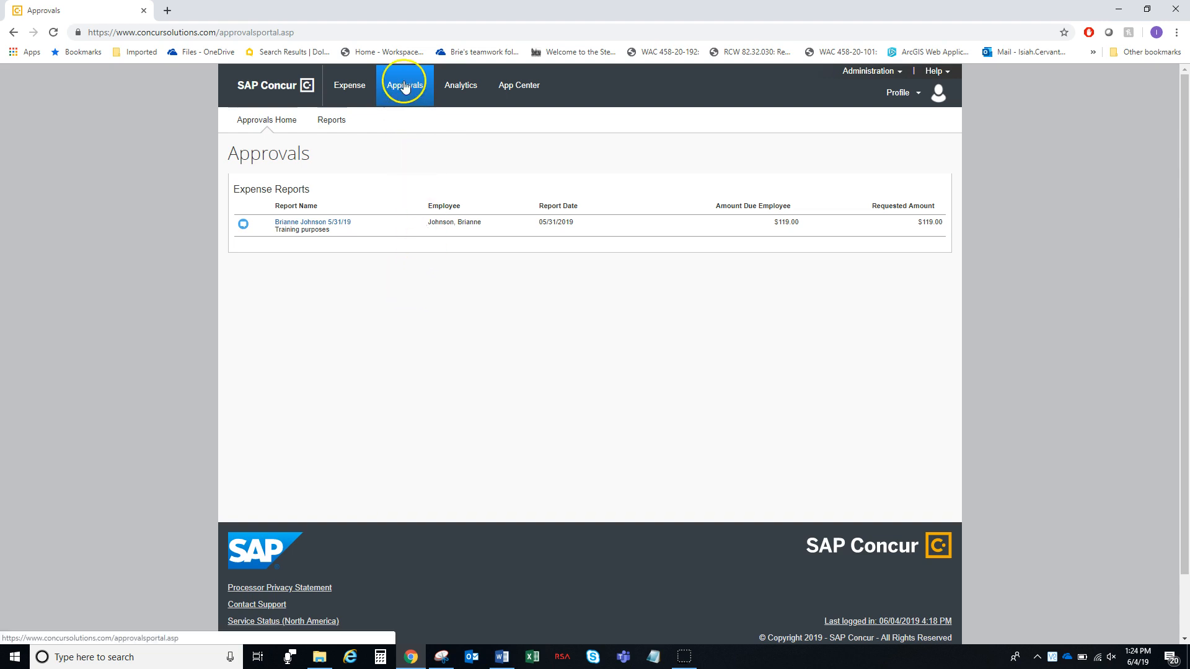
click(332, 121)
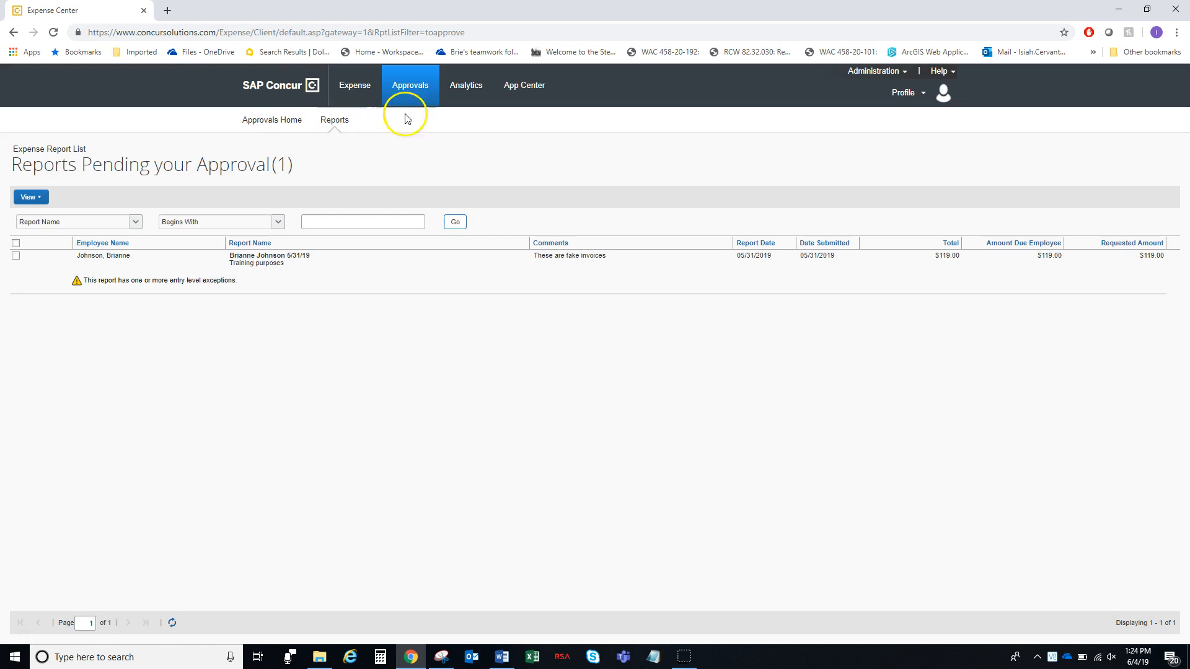
Switch the view to All Reports you Approved and inspect the search field and Begins With options
click(41, 197)
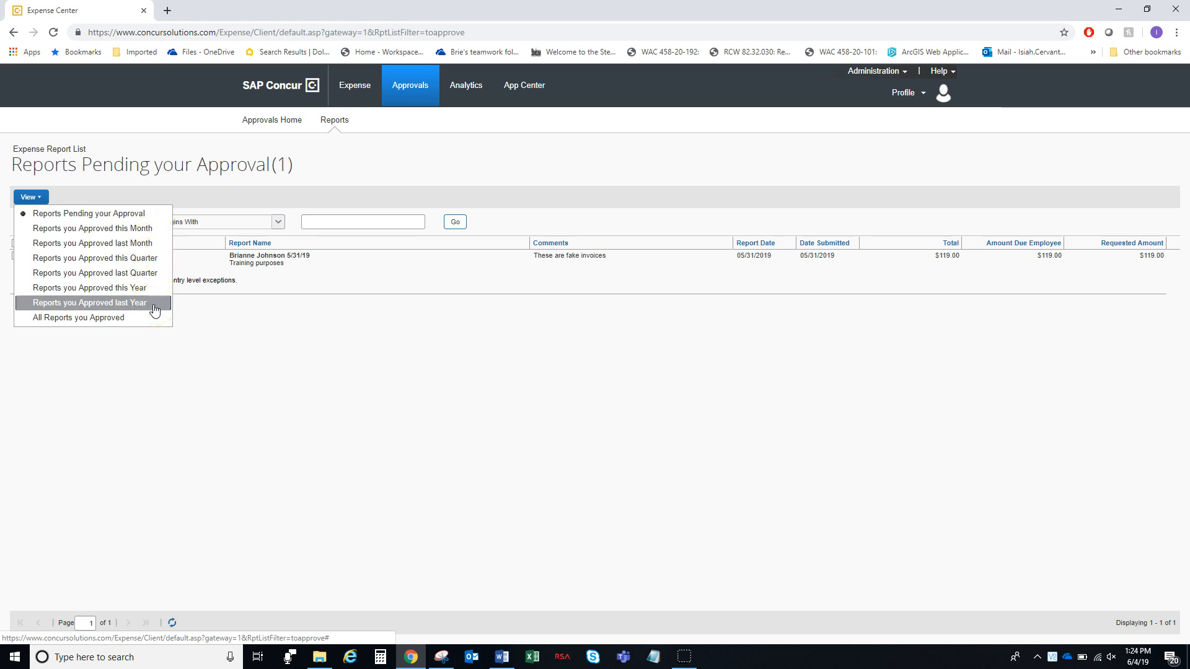
click(141, 318)
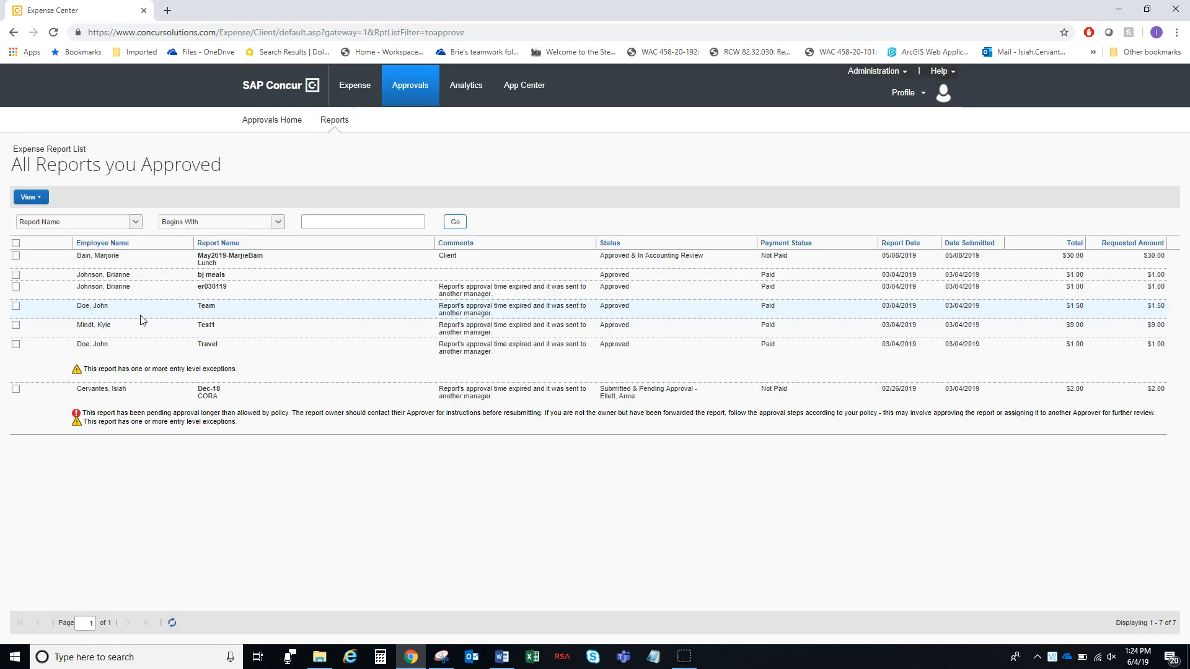
click(134, 221)
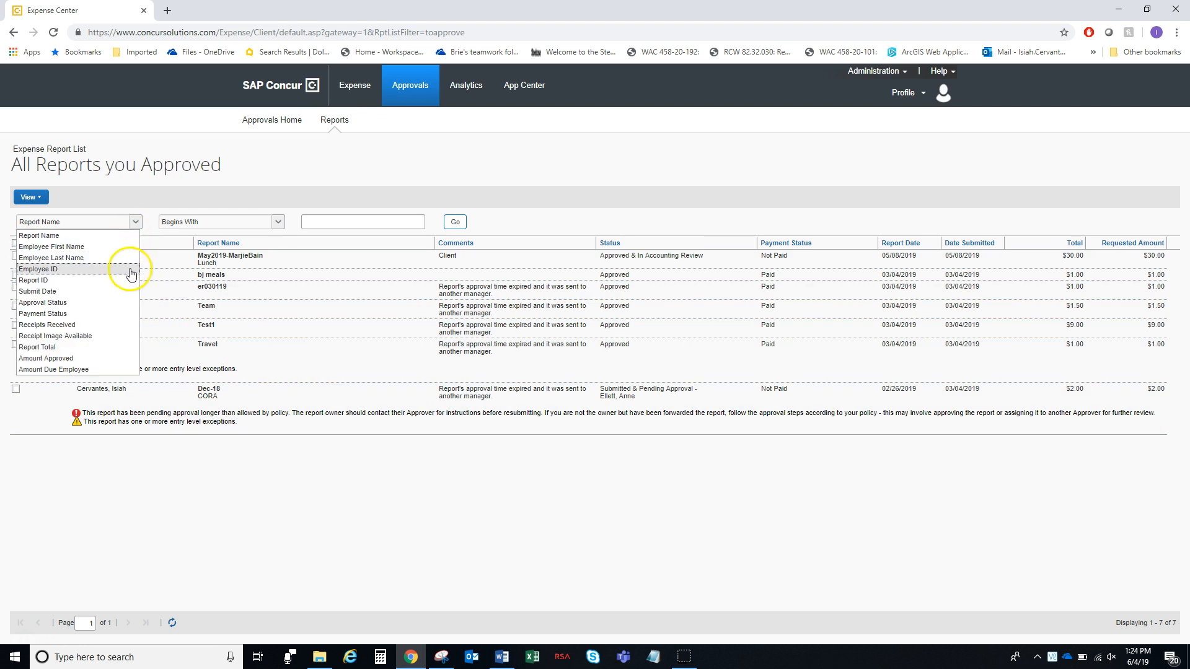
click(227, 199)
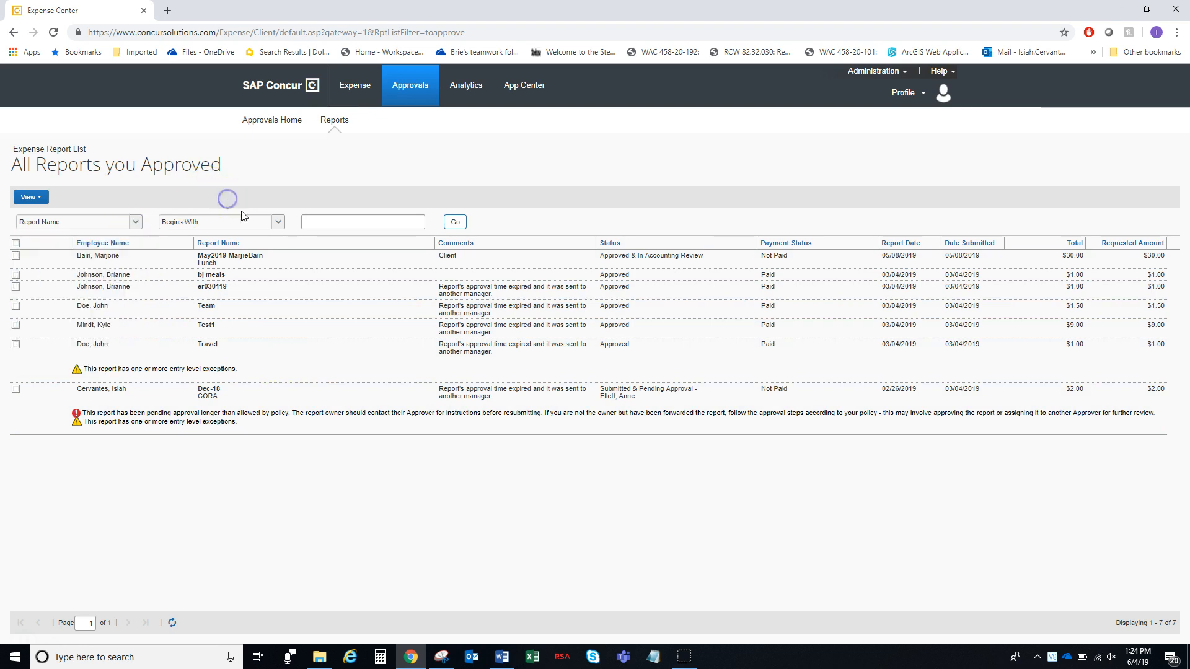
click(278, 222)
click(285, 206)
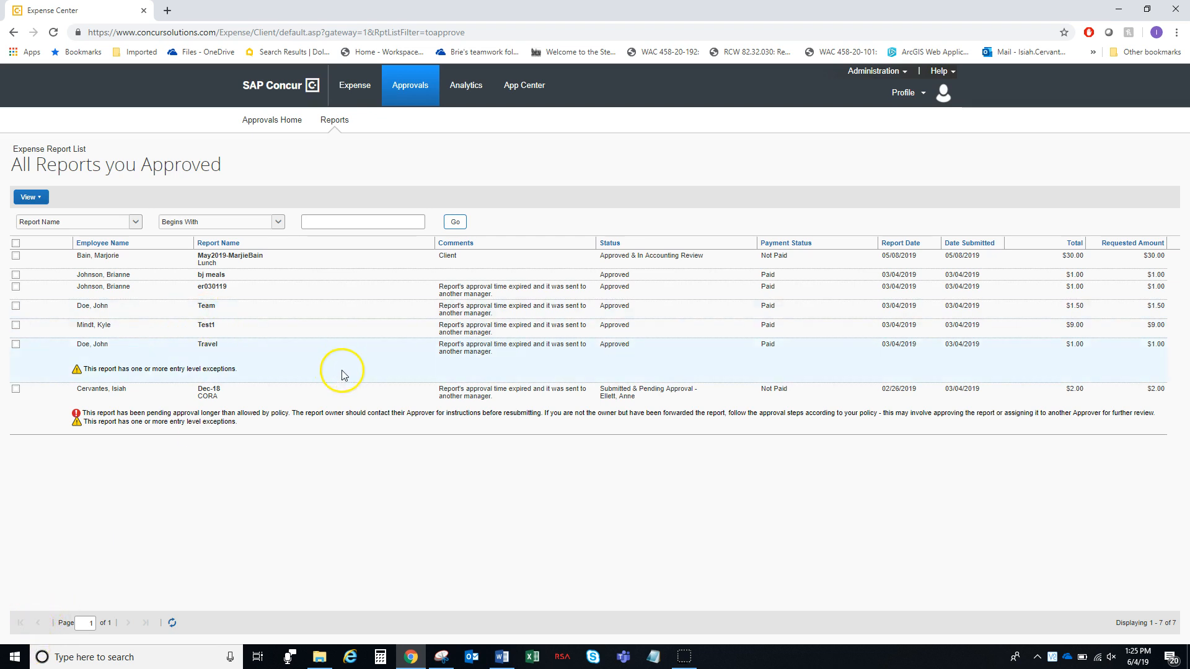
Open the approved May2019 report and preview its $30.00 Breakfast receipt
click(234, 258)
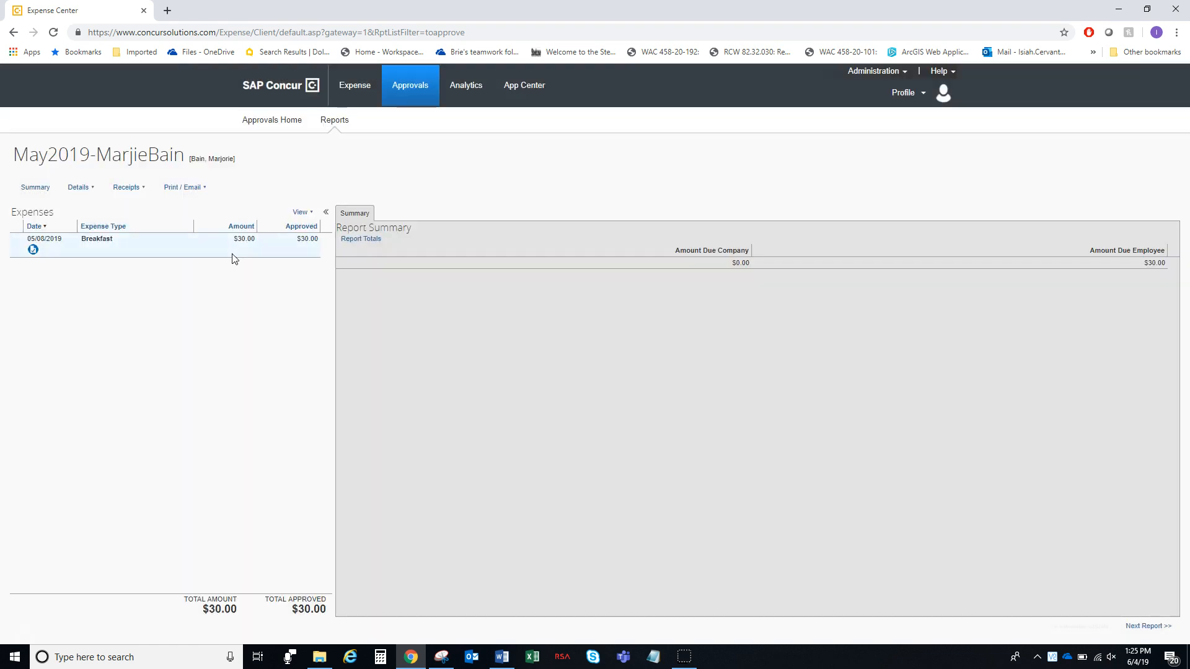
click(33, 250)
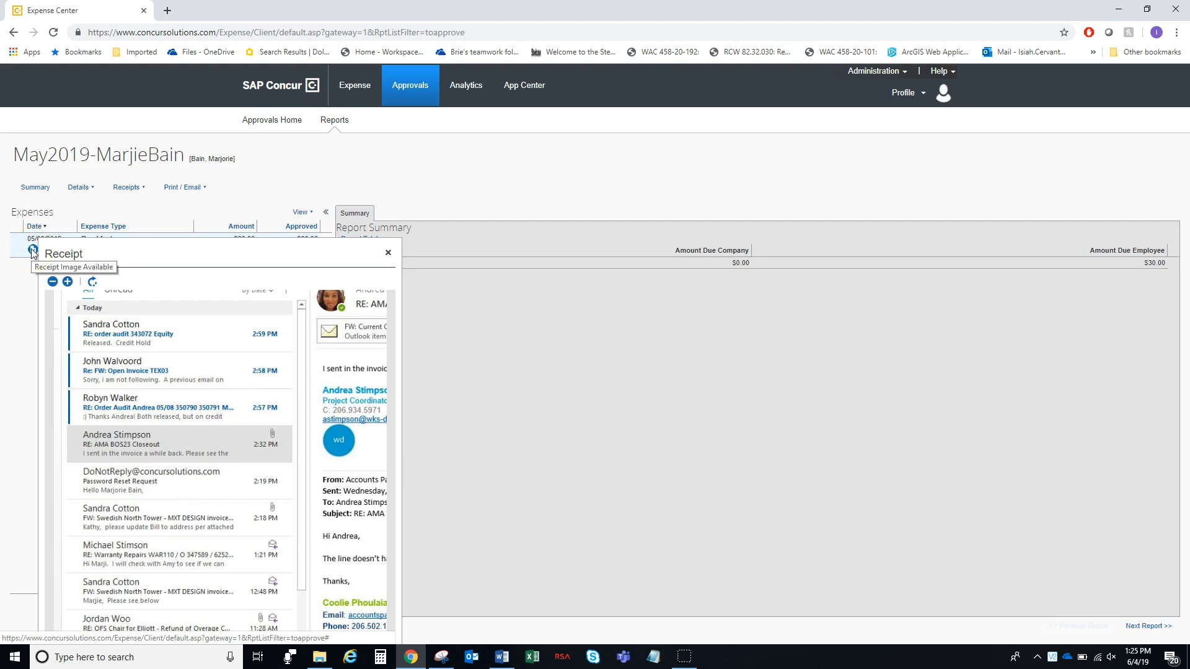